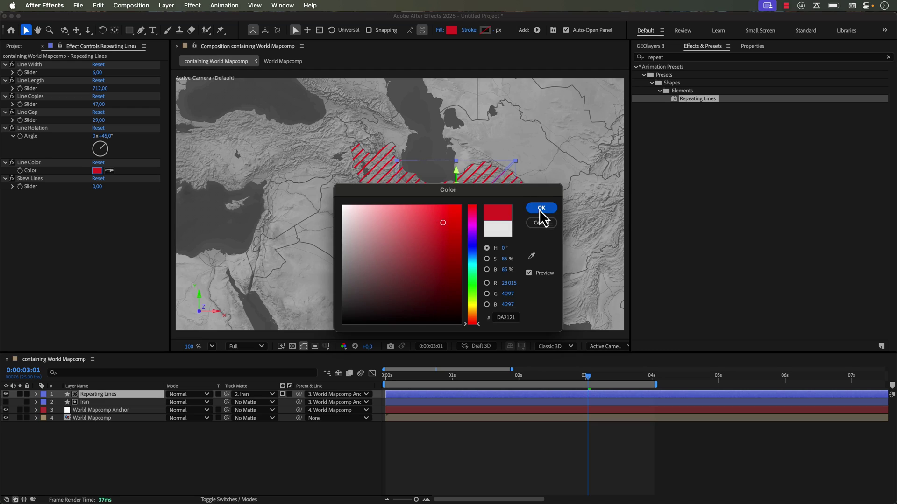
Step: Set the line colour of the Repeating Lines layer to red DA2121 and scrub the timeline to check the stripes
{"action": "left_click", "coordinate": [543, 207]}
{"action": "left_click_drag", "start_coordinate": [535, 378], "coordinate": [612, 379]}
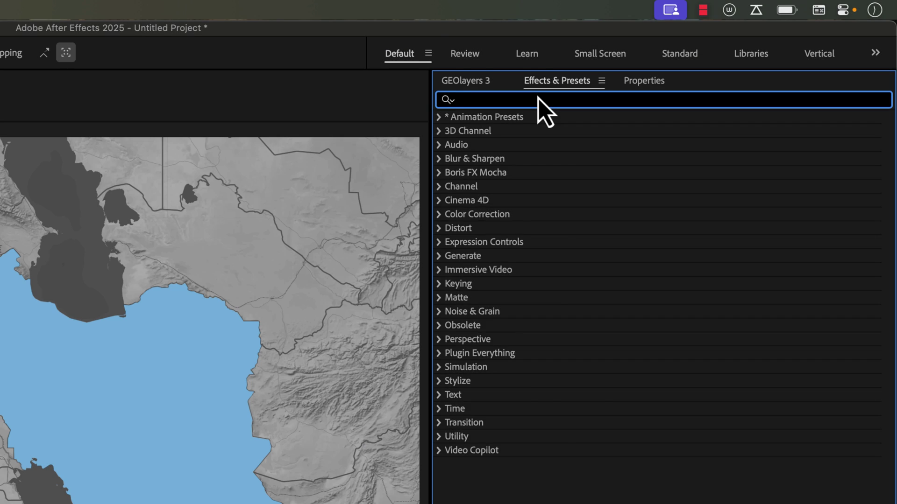
Step: Find and apply the Repeating Lines preset as a new layer, with line width 6, line gap 34 and rotation 45°
{"action": "type", "text": "repeat"}
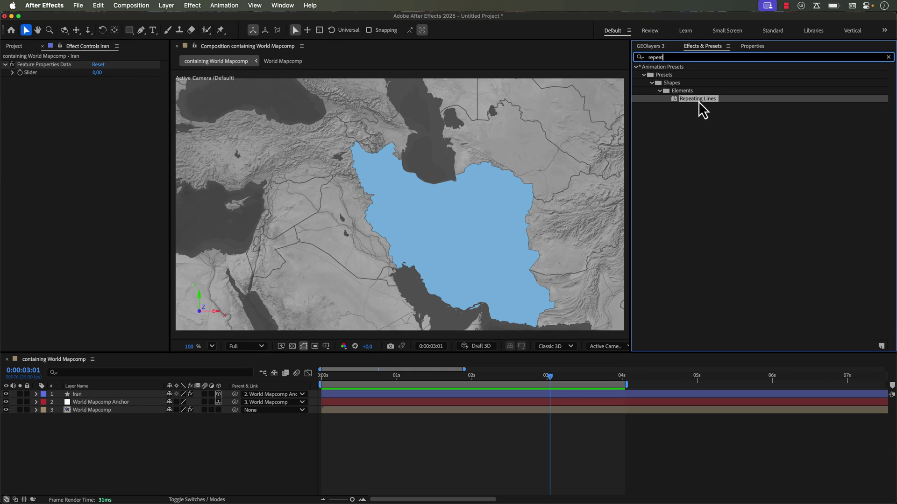
{"action": "double_click", "coordinate": [685, 107]}
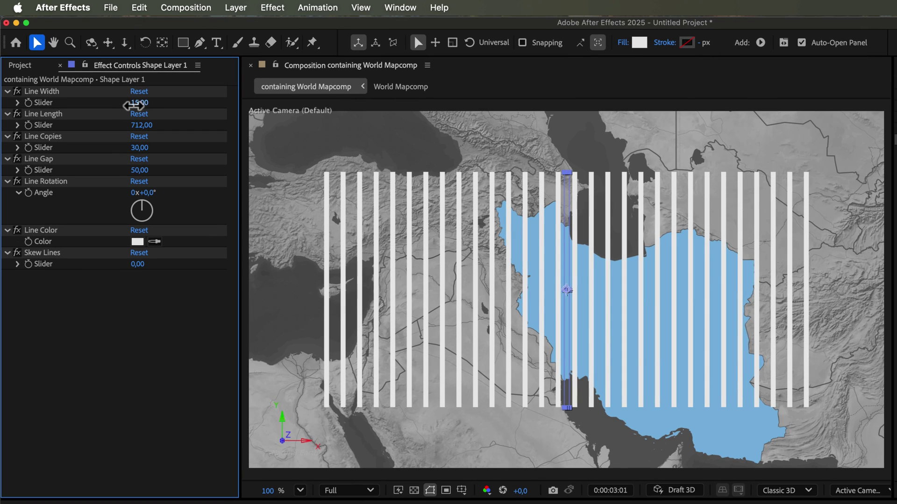
{"action": "left_click_drag", "start_coordinate": [134, 107], "coordinate": [129, 106]}
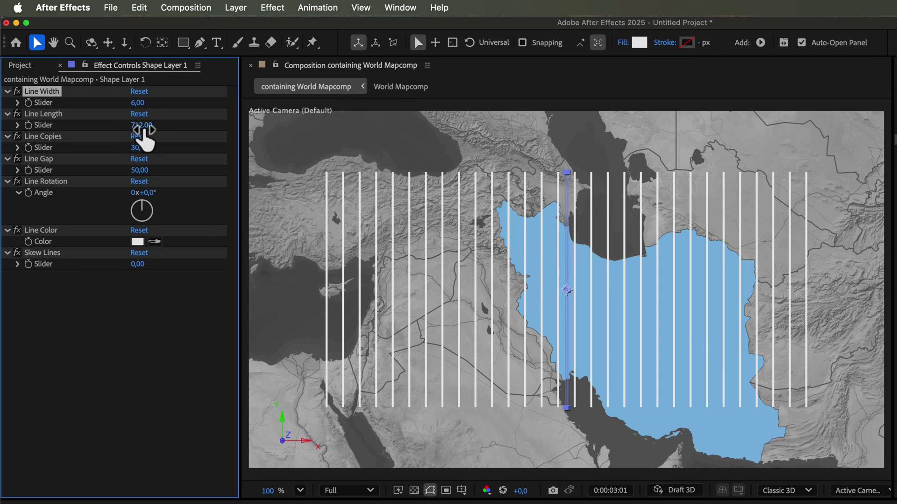
{"action": "left_click_drag", "start_coordinate": [140, 171], "coordinate": [134, 172]}
{"action": "left_click", "coordinate": [150, 203]}
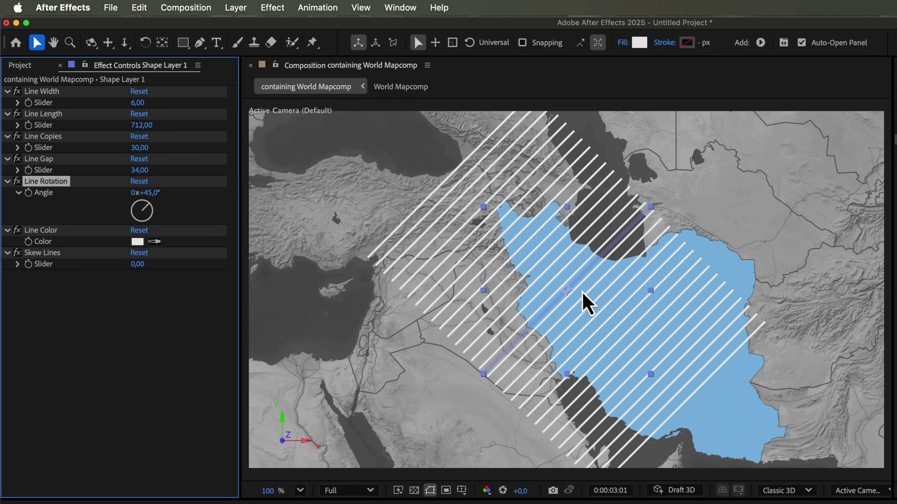
Step: Move the diagonal lines over Iran and extend their coverage with 47 line copies and a line gap of 29
{"action": "left_click_drag", "start_coordinate": [570, 292], "coordinate": [645, 316]}
{"action": "left_click", "coordinate": [115, 160]}
{"action": "mouse_move", "coordinate": [142, 149]}
{"action": "left_mouse_down"}
{"action": "mouse_move", "coordinate": [135, 174]}
{"action": "mouse_move", "coordinate": [144, 148]}
{"action": "left_mouse_up"}
Step: Parent the Repeating Lines layer to World Mapcomp Anchor and use the Iran layer as its track matte
{"action": "left_click_drag", "start_coordinate": [236, 395], "coordinate": [129, 410]}
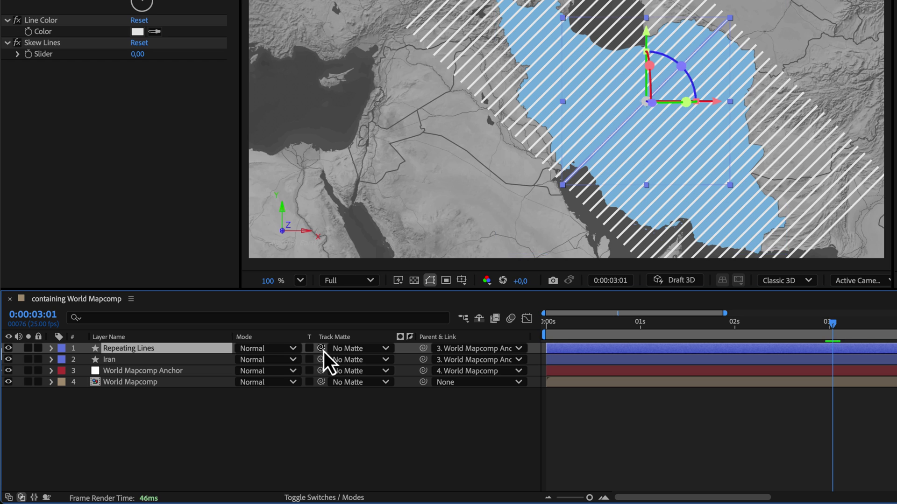
{"action": "left_click_drag", "start_coordinate": [324, 351], "coordinate": [132, 362]}
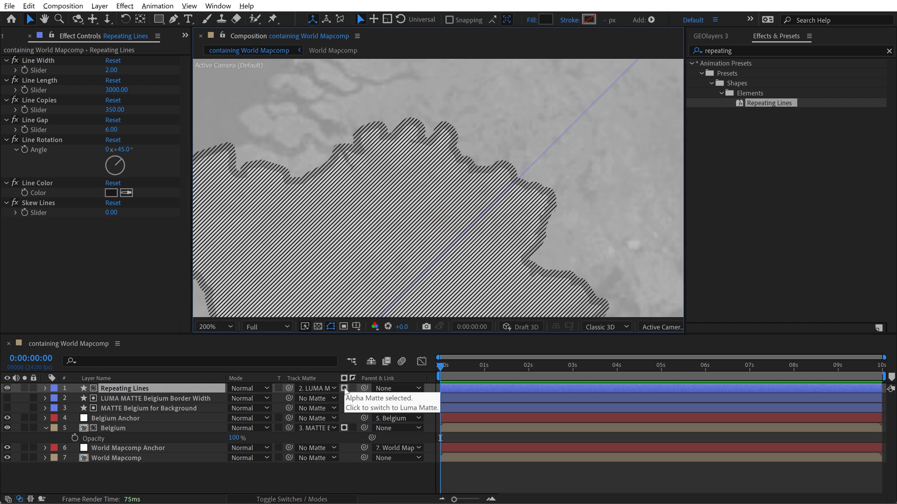
Step: Switch the Repeating Lines matte from alpha to luma and reduce the stroke width of the Belgium border matte layer
{"action": "left_click", "coordinate": [344, 389]}
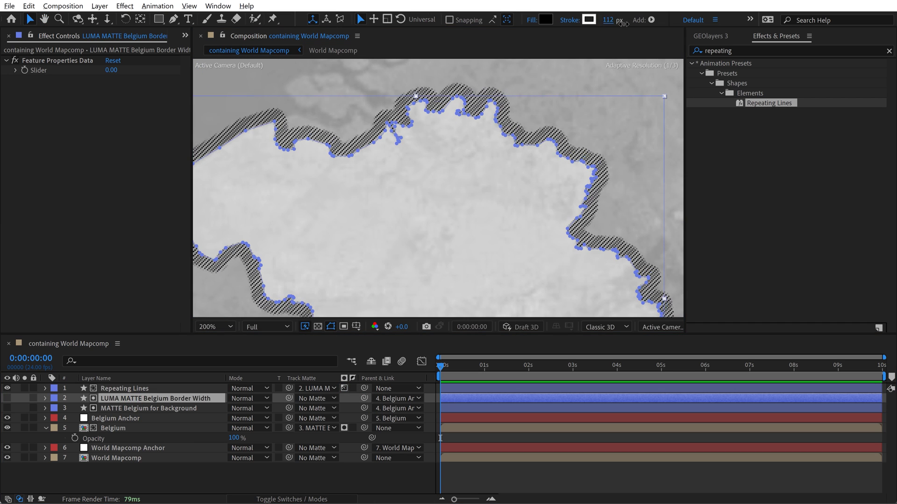
{"action": "left_click_drag", "start_coordinate": [616, 23], "coordinate": [611, 23]}
{"action": "key", "text": "F2"}
{"action": "left_click_drag", "start_coordinate": [378, 234], "coordinate": [473, 203]}
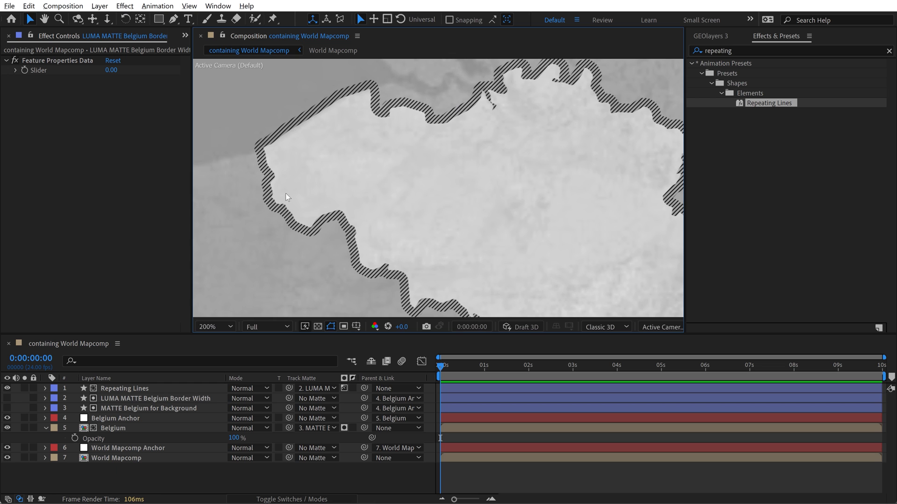
{"action": "scroll", "coordinate": [362, 229], "scroll_direction": "down", "scroll_amount": 3}
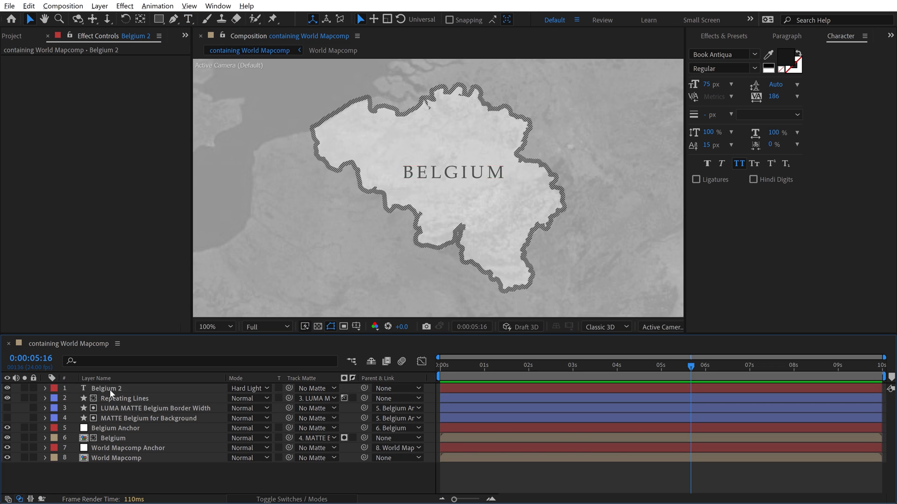
Step: Parent the Belgium text layer and the Repeating Lines layer to World Mapcomp Anchor
{"action": "left_click", "coordinate": [111, 390]}
{"action": "left_click_drag", "start_coordinate": [364, 388], "coordinate": [126, 448]}
{"action": "key", "text": "comma"}
{"action": "left_click_drag", "start_coordinate": [364, 399], "coordinate": [124, 448]}
{"action": "left_click", "coordinate": [295, 499]}
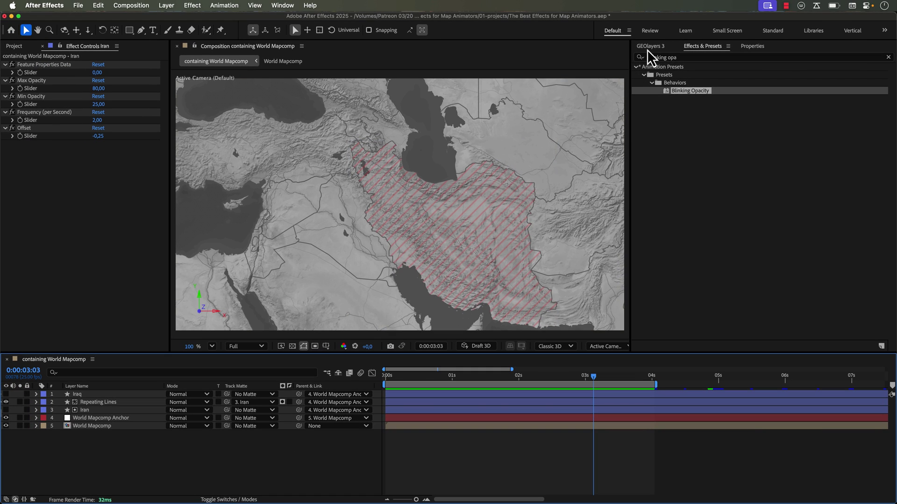
Step: Search the presets for "blinking opa" and apply Blinking Opacity to the Iran layer
{"action": "left_click", "coordinate": [649, 47]}
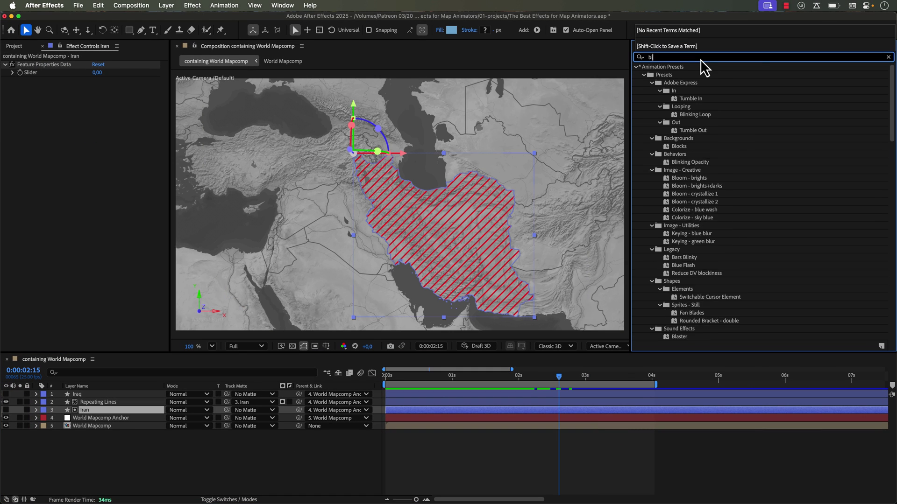
{"action": "type", "text": "inking opa"}
{"action": "left_click", "coordinate": [689, 93]}
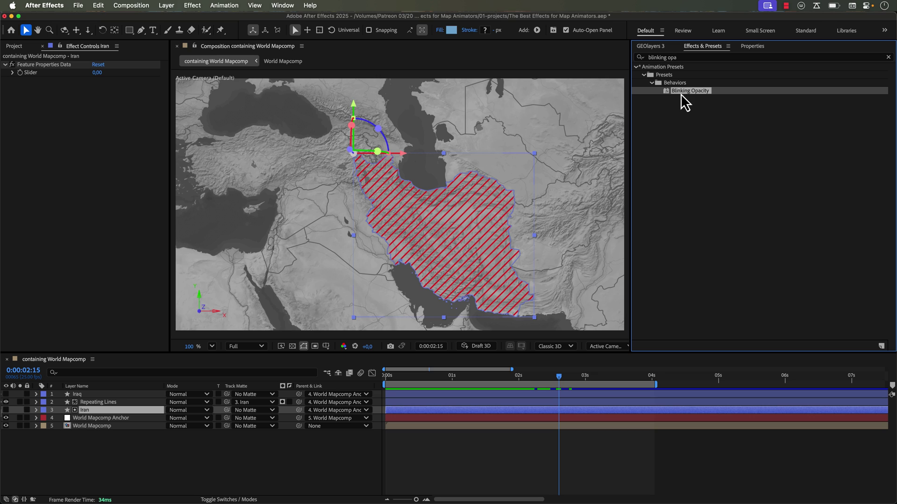
{"action": "left_click_drag", "start_coordinate": [681, 104], "coordinate": [92, 411]}
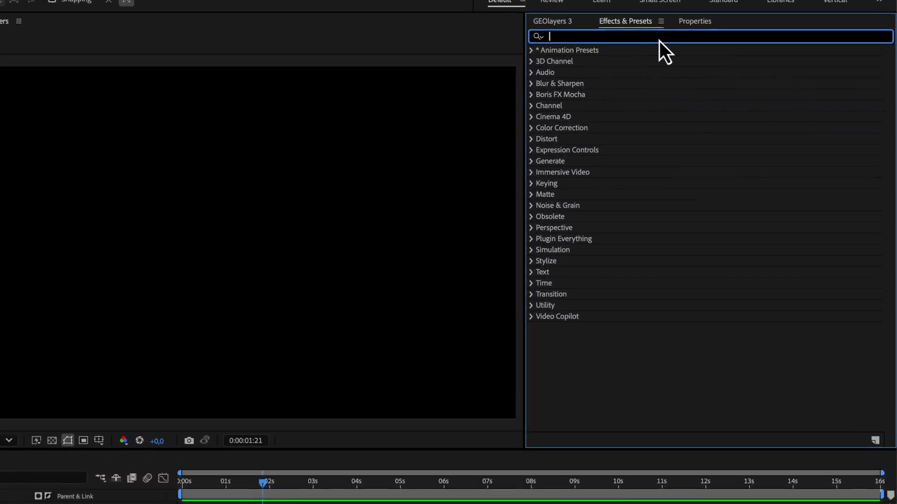
Step: Search the presets for "map", apply Bouncing Map Icons as a new layer and preview its bounce
{"action": "type", "text": "map"}
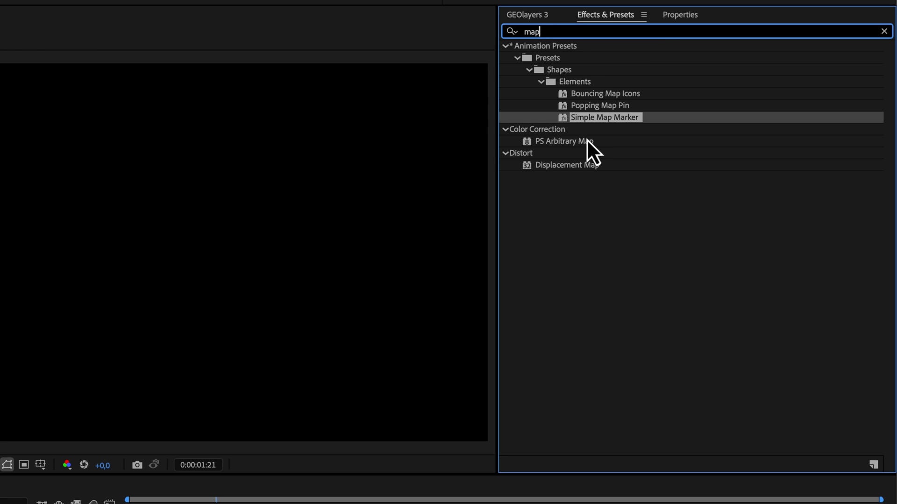
{"action": "left_click", "coordinate": [593, 96]}
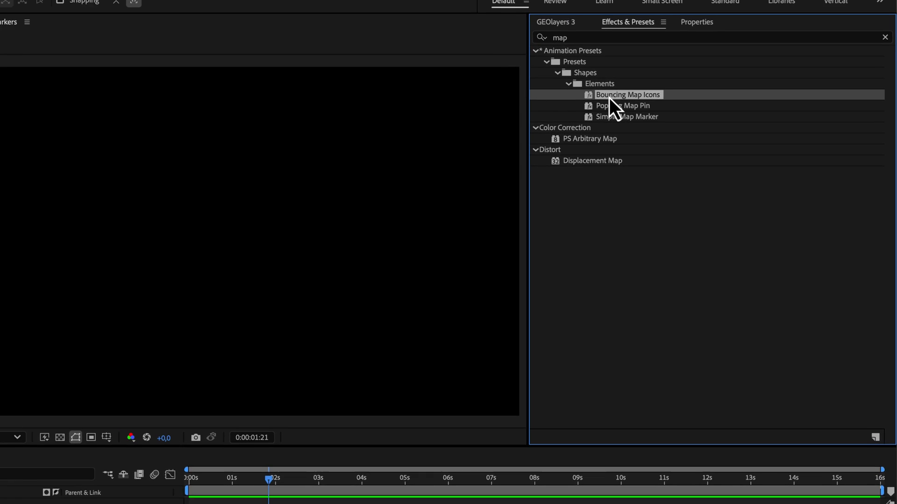
{"action": "double_click", "coordinate": [612, 97]}
{"action": "left_click", "coordinate": [301, 445]}
{"action": "key", "text": "space"}
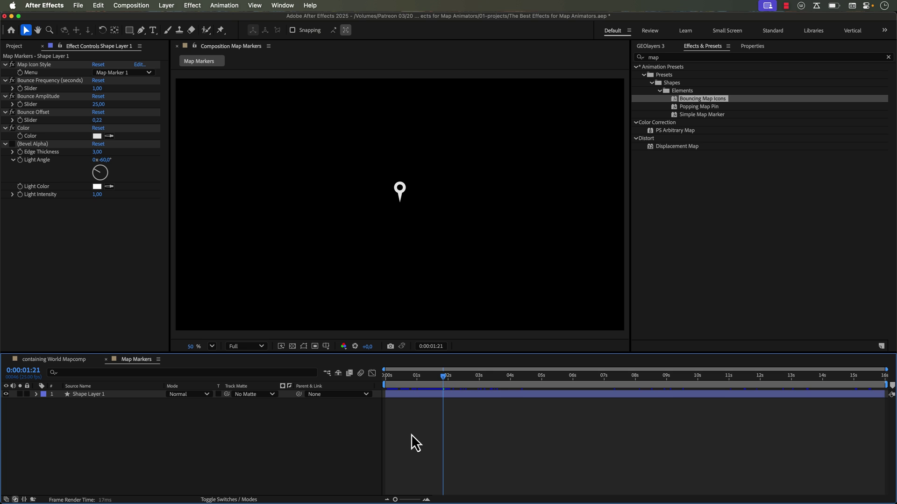
{"action": "key", "text": "space"}
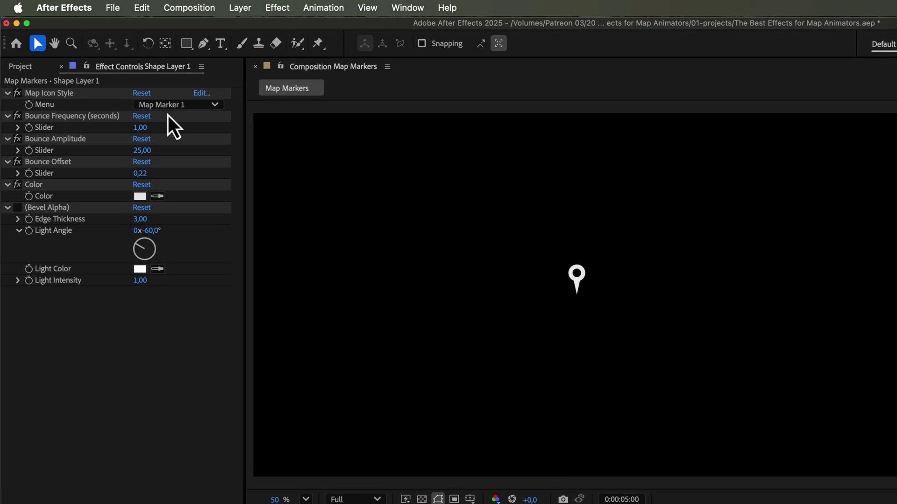
Step: Set the map icon style to Arrow 1 and the bounce amplitude to 97
{"action": "left_click", "coordinate": [171, 107]}
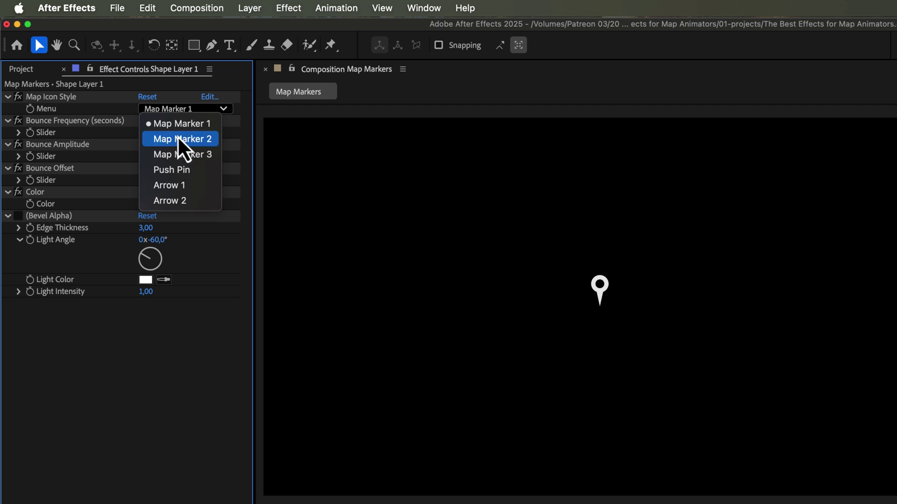
{"action": "left_click", "coordinate": [173, 186]}
{"action": "key", "text": "F2"}
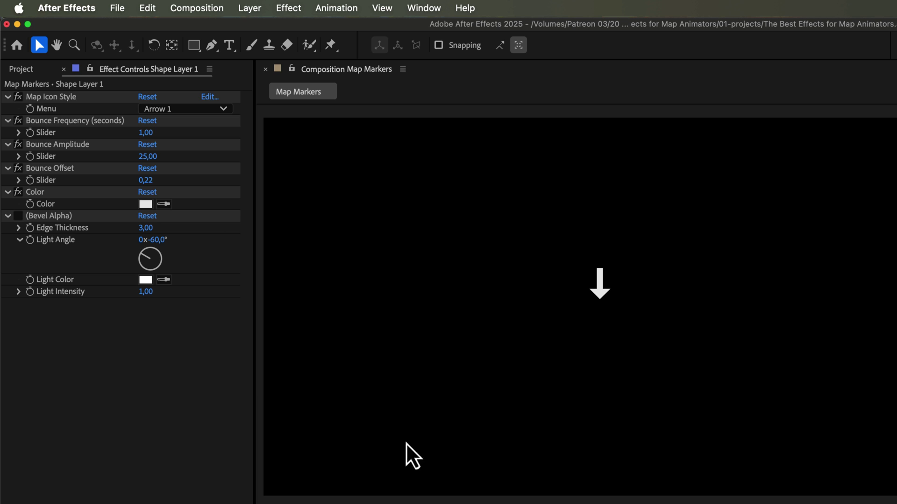
{"action": "left_click", "coordinate": [140, 142]}
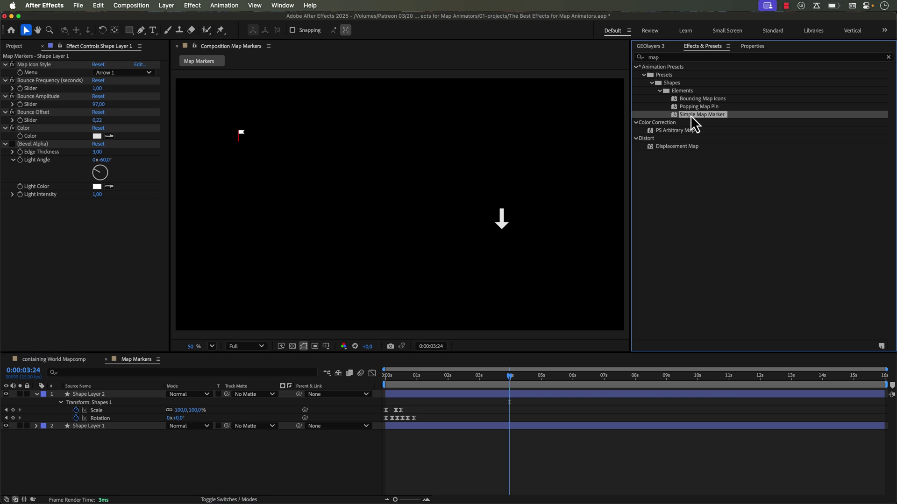
Step: Add a marker with the Simple Map Marker preset and collapse the flag layer's properties in the timeline
{"action": "double_click", "coordinate": [692, 116]}
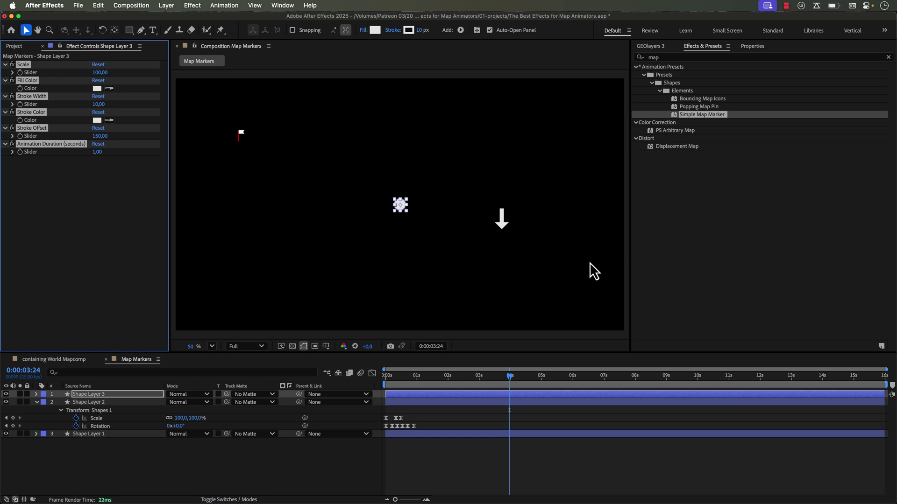
{"action": "left_click", "coordinate": [277, 469]}
{"action": "left_click", "coordinate": [37, 402]}
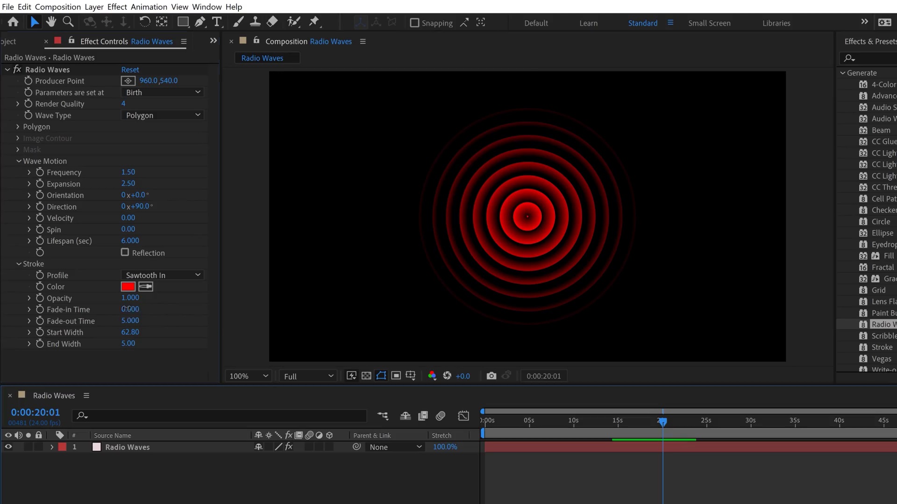
Step: Set the Radio Waves stroke fade-in time to 2 and inspect the centre of the rings up close
{"action": "left_click", "coordinate": [149, 310]}
{"action": "type", "text": "2"}
{"action": "key", "text": "Return"}
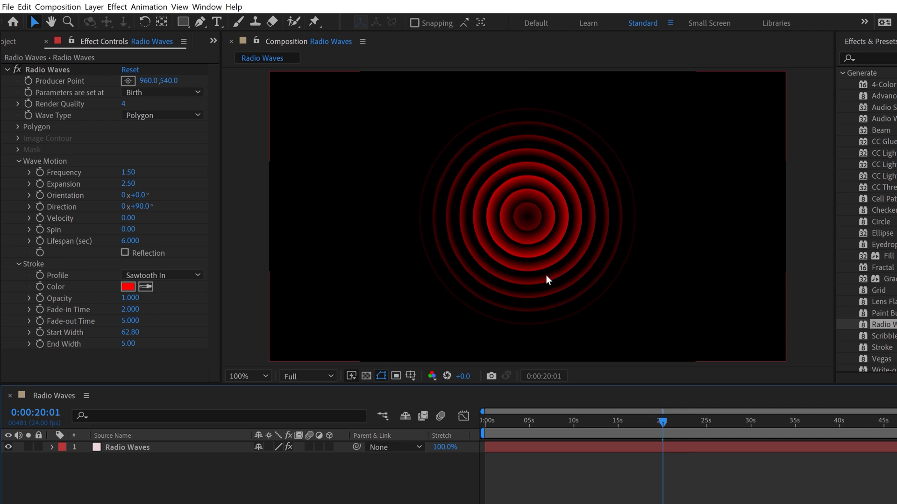
{"action": "scroll", "coordinate": [521, 254], "scroll_direction": "up", "scroll_amount": 1}
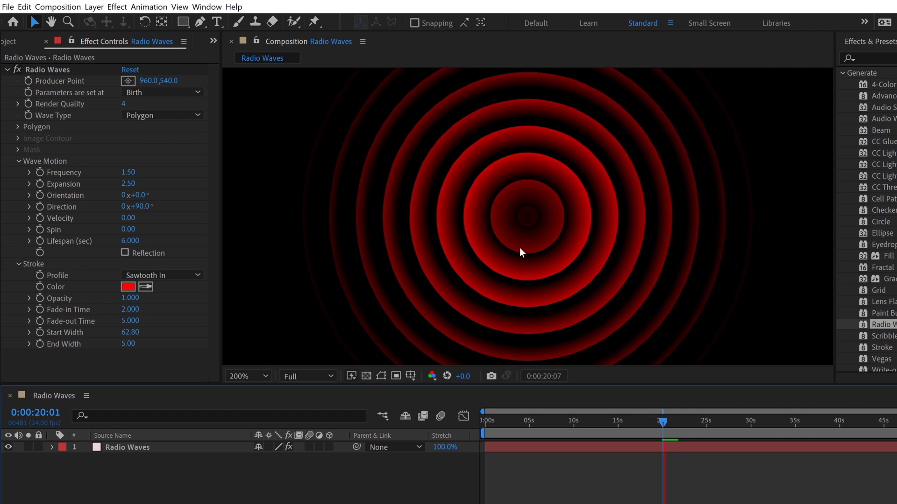
Step: Link the Radio Waves Producer Point to the position of the pinned Path label layer
{"action": "left_click_drag", "start_coordinate": [116, 408], "coordinate": [117, 388]}
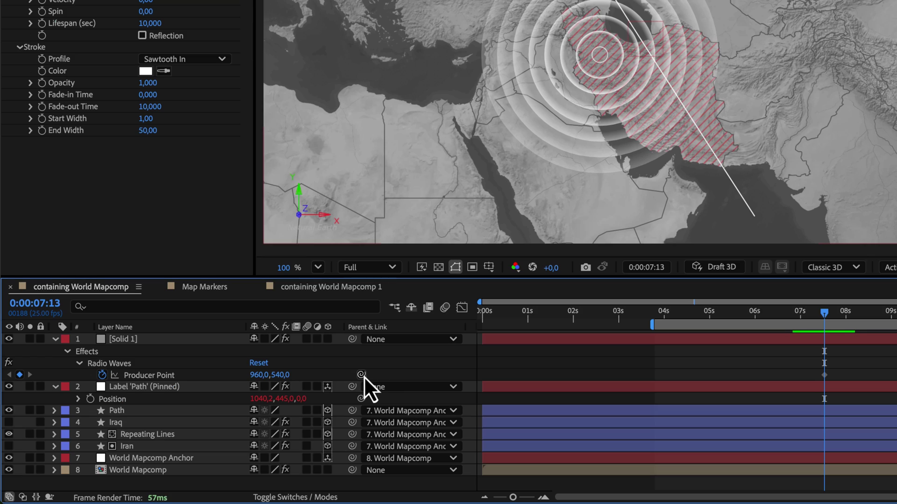
{"action": "left_click_drag", "start_coordinate": [362, 375], "coordinate": [140, 398]}
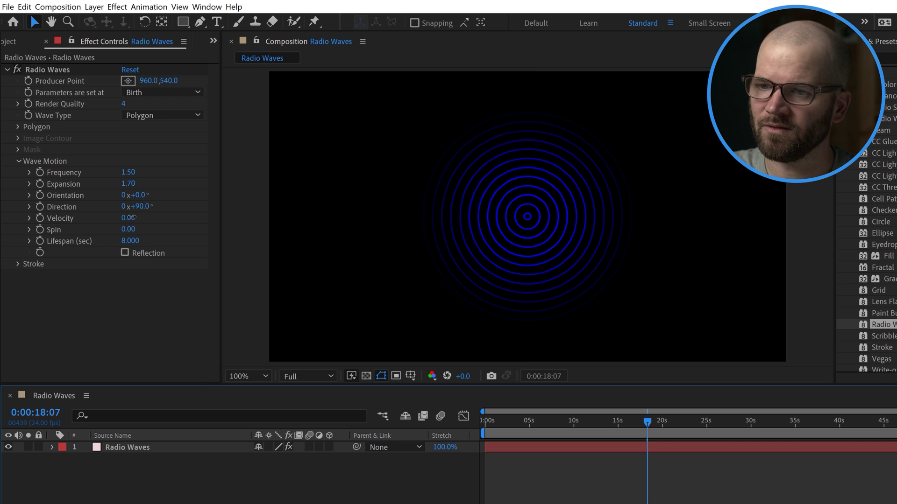
Step: Increase the velocity in the Radio Waves wave motion settings
{"action": "left_click_drag", "start_coordinate": [129, 218], "coordinate": [173, 216]}
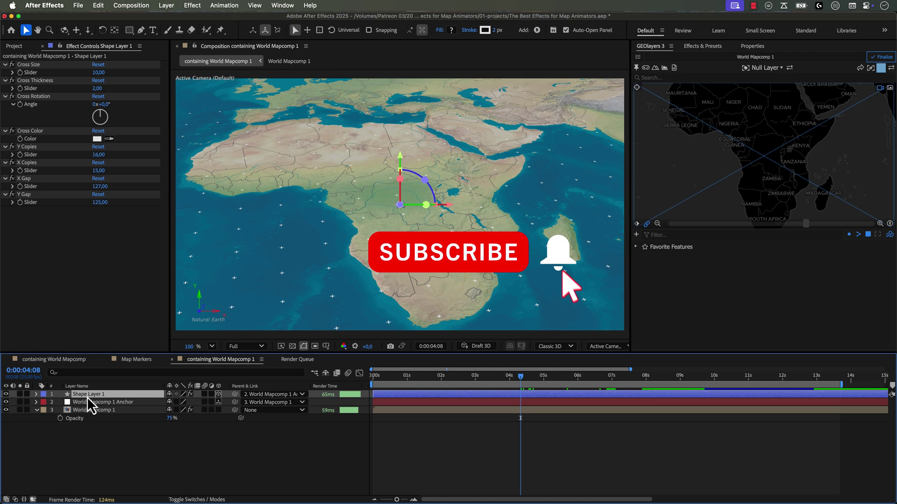
Step: Duplicate the small cross grid layer and give the copy a cross size of 142, 30 Y copies and 41 X copies
{"action": "key", "text": "ctrl+d"}
{"action": "left_click_drag", "start_coordinate": [96, 74], "coordinate": [145, 73]}
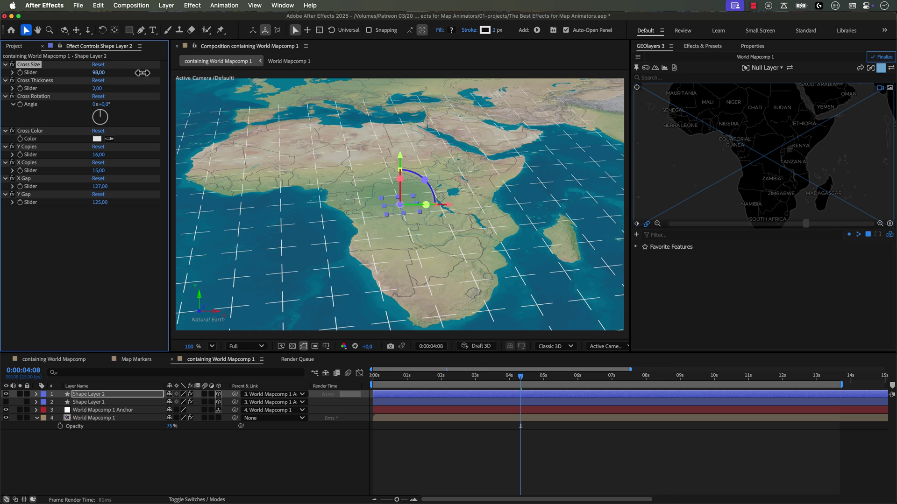
{"action": "left_click_drag", "start_coordinate": [101, 155], "coordinate": [484, 303]}
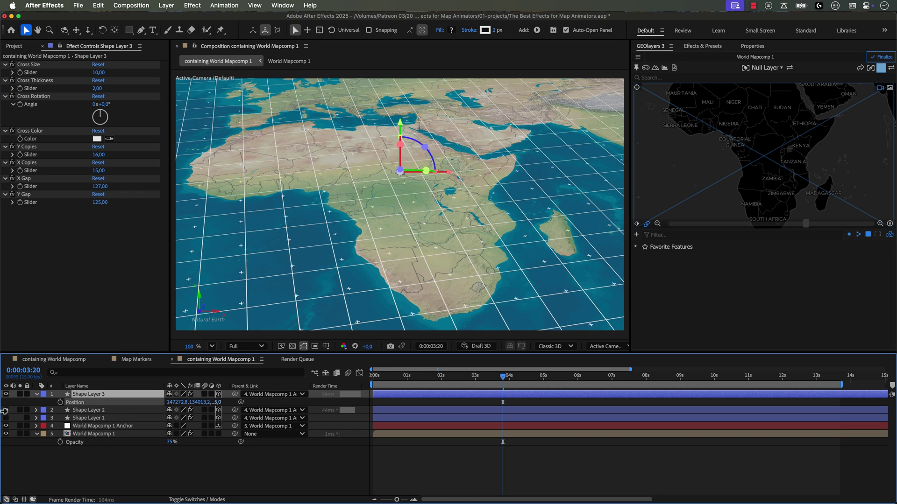
Step: Lower the opacity of the large grid lines on Shape Layer 2 to about 54% and preview the animation
{"action": "left_click", "coordinate": [117, 410]}
{"action": "key", "text": "t"}
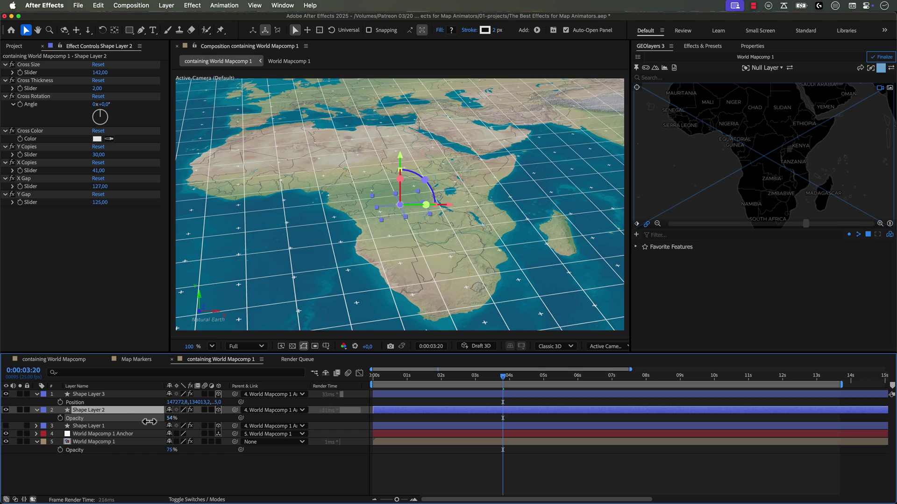
{"action": "key", "text": "F2"}
{"action": "key", "text": "space"}
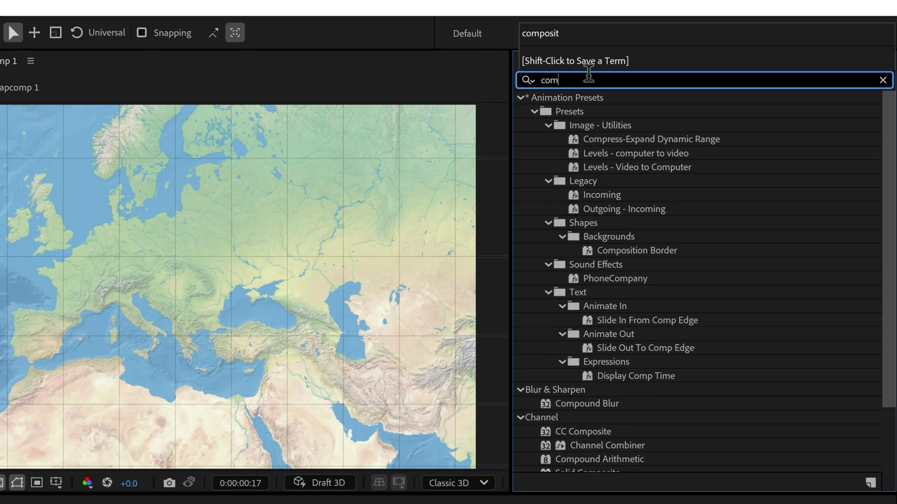
Step: Search the presets for "composition", apply Composition Border as a new layer and select its Border Width effect
{"action": "type", "text": "position"}
{"action": "double_click", "coordinate": [636, 153]}
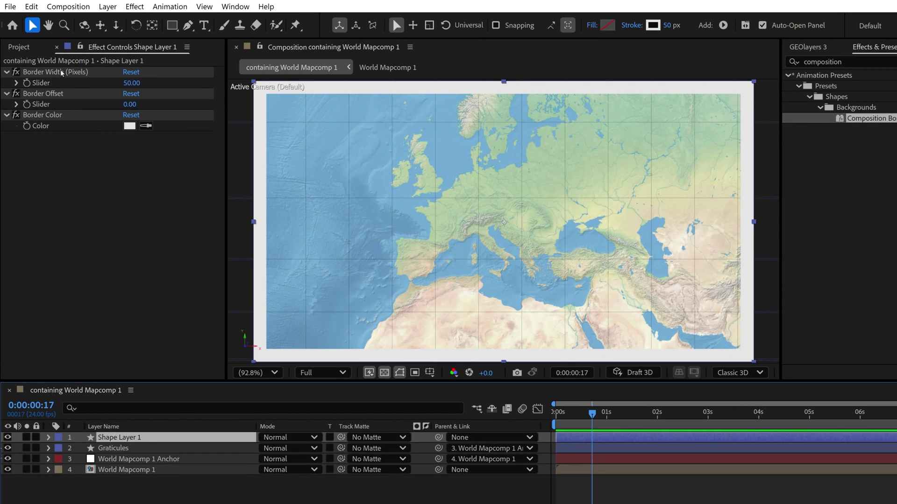
{"action": "left_click", "coordinate": [61, 73]}
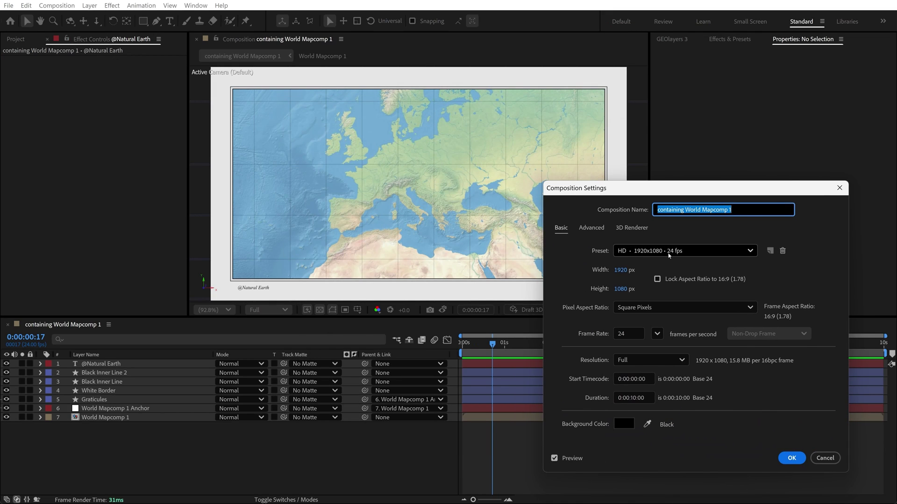
Step: Change the composition's size preset to Social Media Portrait HD, 1080x1920 at 30 fps, and accept the settings
{"action": "left_click", "coordinate": [669, 253]}
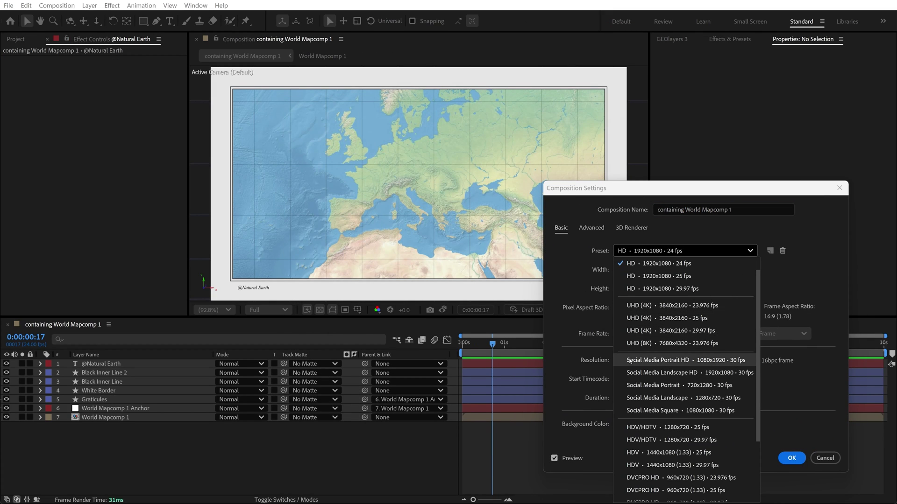
{"action": "left_click", "coordinate": [683, 363]}
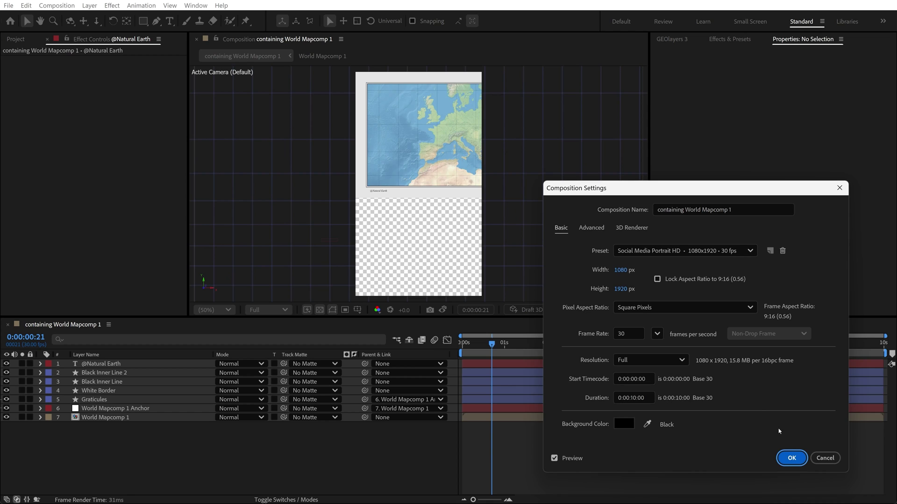
{"action": "left_click", "coordinate": [792, 458]}
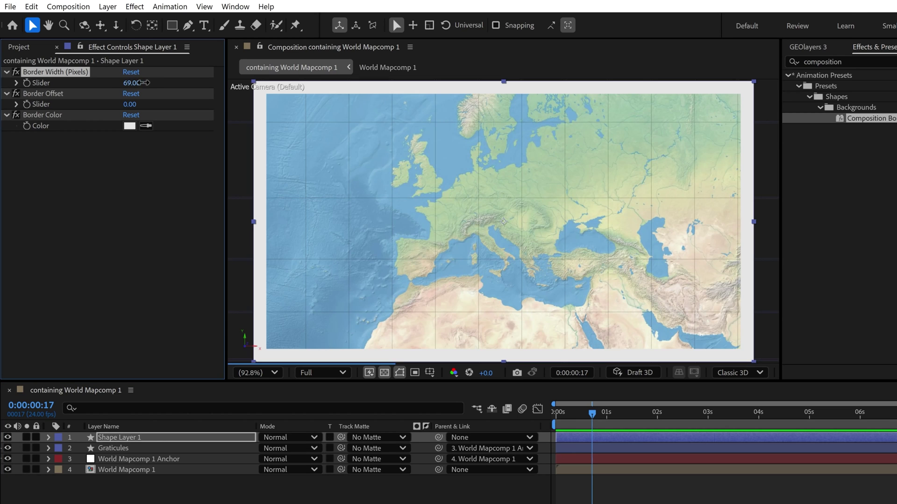
Step: Set the white composition border's width to 100 with an offset of 0, and duplicate the Black Inner Line layer
{"action": "left_click_drag", "start_coordinate": [109, 69], "coordinate": [134, 82]}
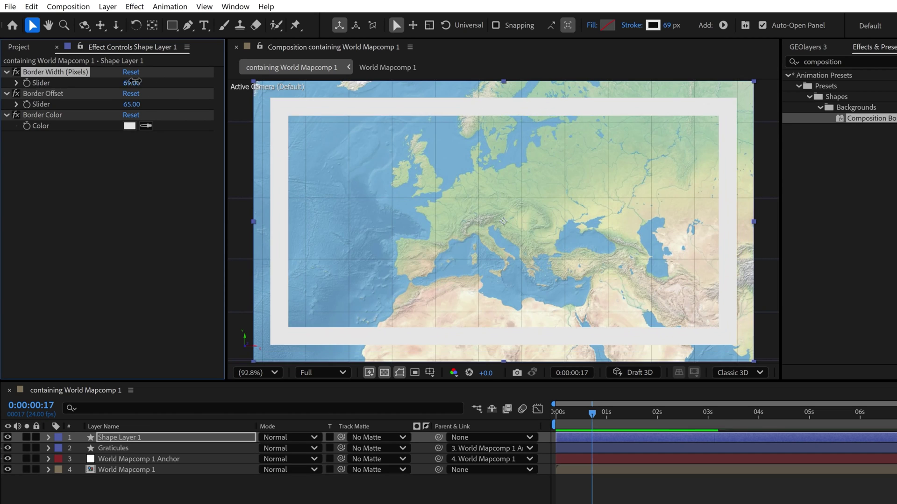
{"action": "left_click_drag", "start_coordinate": [132, 83], "coordinate": [143, 82]}
{"action": "left_click_drag", "start_coordinate": [134, 104], "coordinate": [111, 105]}
{"action": "left_click", "coordinate": [134, 82]}
{"action": "type", "text": "100"}
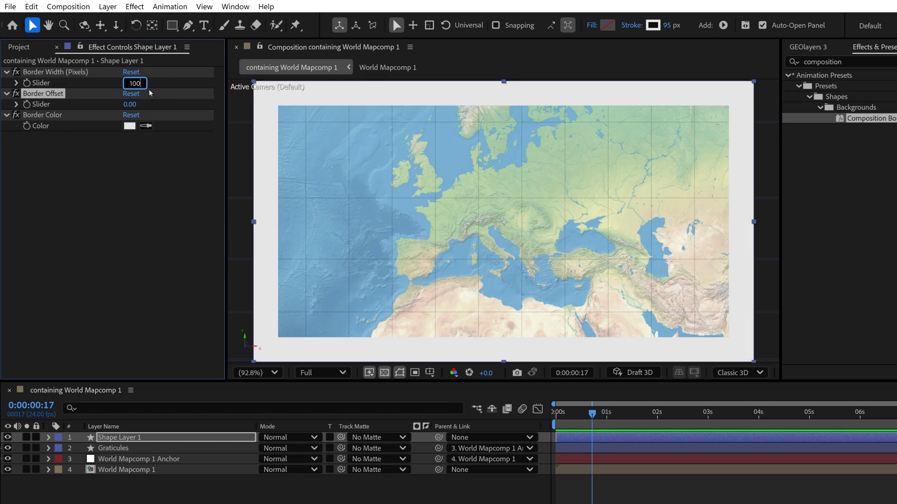
{"action": "key", "text": "Return"}
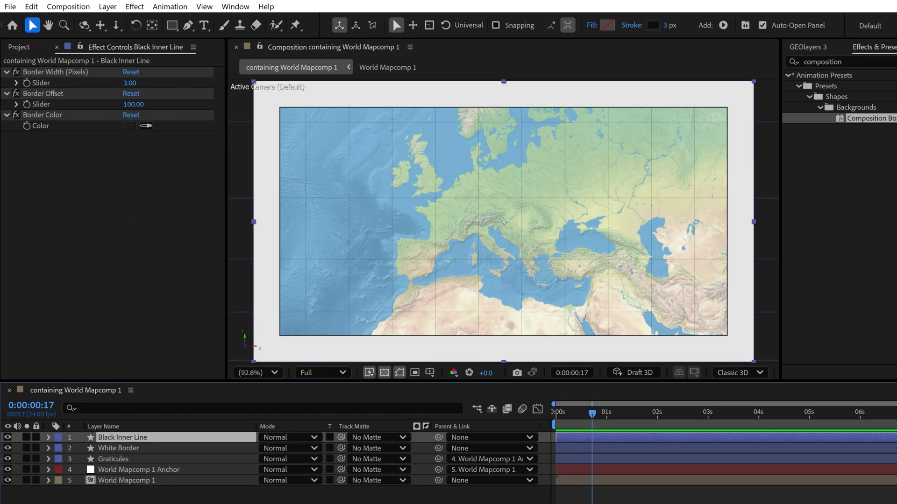
{"action": "key", "text": "ctrl+d"}
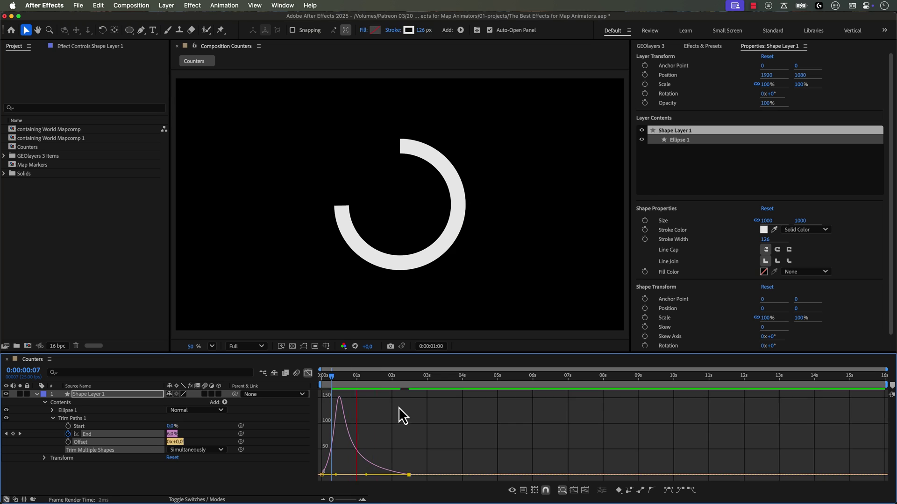
Step: Set the End value of Shape Layer 1's Trim Paths to 74%
{"action": "left_click", "coordinate": [309, 374]}
{"action": "left_click", "coordinate": [175, 434]}
{"action": "type", "text": "75"}
Step: Try a Trim Paths Offset of 100° on the ring, preview it, and restore the offset to 0°
{"action": "left_click_drag", "start_coordinate": [177, 442], "coordinate": [222, 440]}
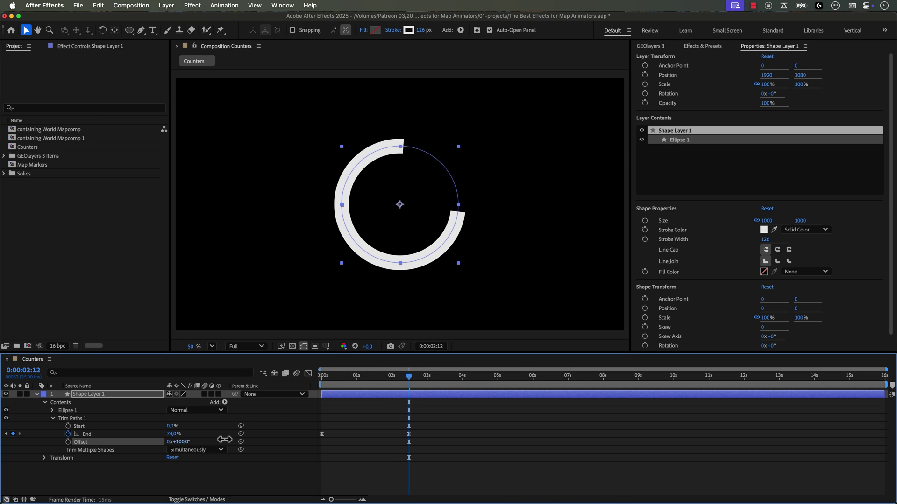
{"action": "left_click", "coordinate": [322, 376]}
{"action": "key", "text": "space"}
{"action": "left_click", "coordinate": [182, 442]}
{"action": "type", "text": "0"}
{"action": "left_click", "coordinate": [322, 376]}
{"action": "key", "text": "space"}
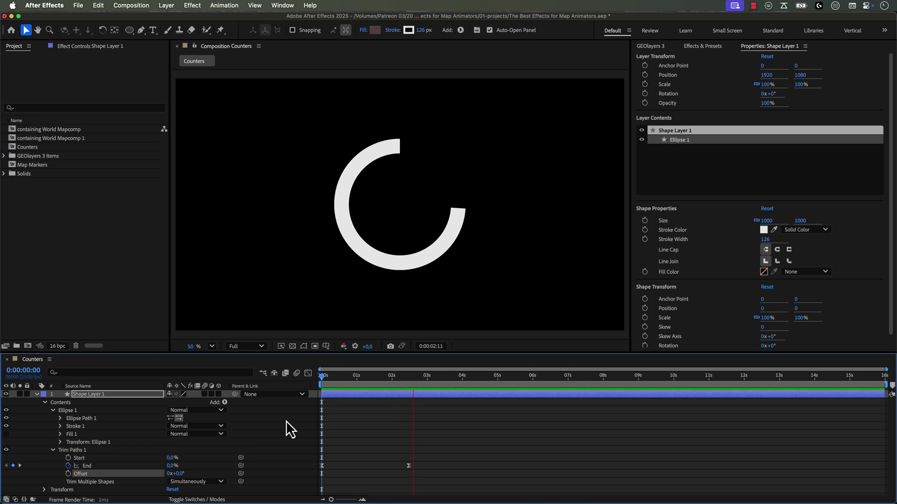
{"action": "key", "text": "space"}
Step: Add an empty text layer near the ring's centre and set its font to PT Mono
{"action": "key", "text": "u"}
{"action": "left_click", "coordinate": [111, 409]}
{"action": "key", "text": "super+t"}
{"action": "left_click", "coordinate": [390, 205]}
{"action": "left_click", "coordinate": [710, 130]}
{"action": "type", "text": "mono"}
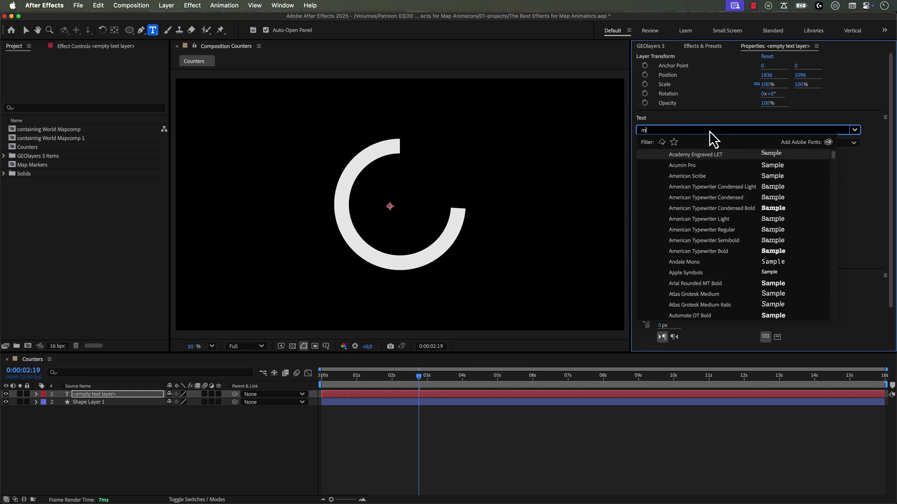
{"action": "key", "text": "Return"}
Step: Reveal the text layer's Source Text and Shape Layer 1's animated End property for linking the two
{"action": "left_click", "coordinate": [36, 394]}
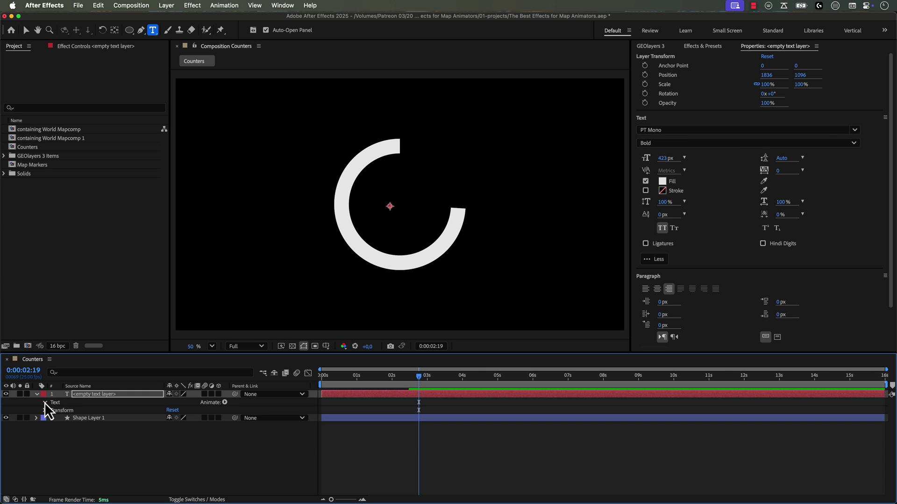
{"action": "left_click", "coordinate": [45, 402]}
{"action": "left_click", "coordinate": [88, 441]}
{"action": "key", "text": "u"}
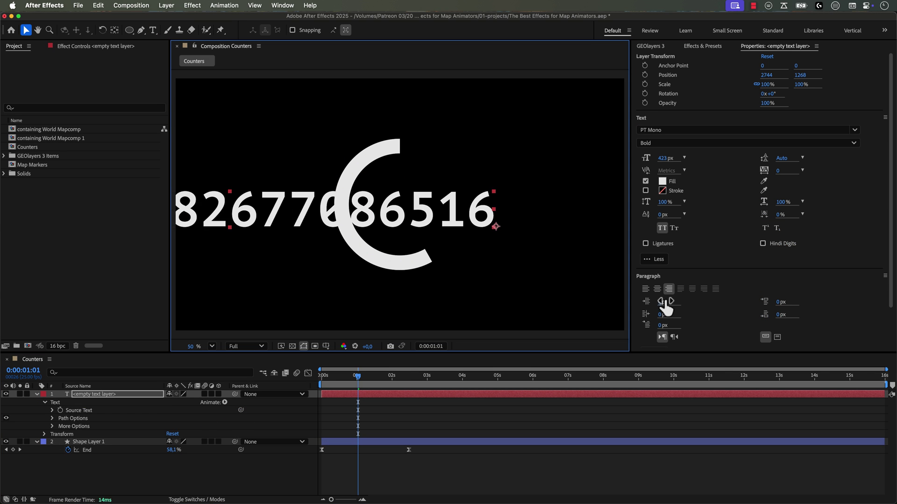
Step: Wrap the Source Text expression that references Shape Layer 1's Trim Paths 1 End in Math.round()
{"action": "left_click", "coordinate": [55, 411]}
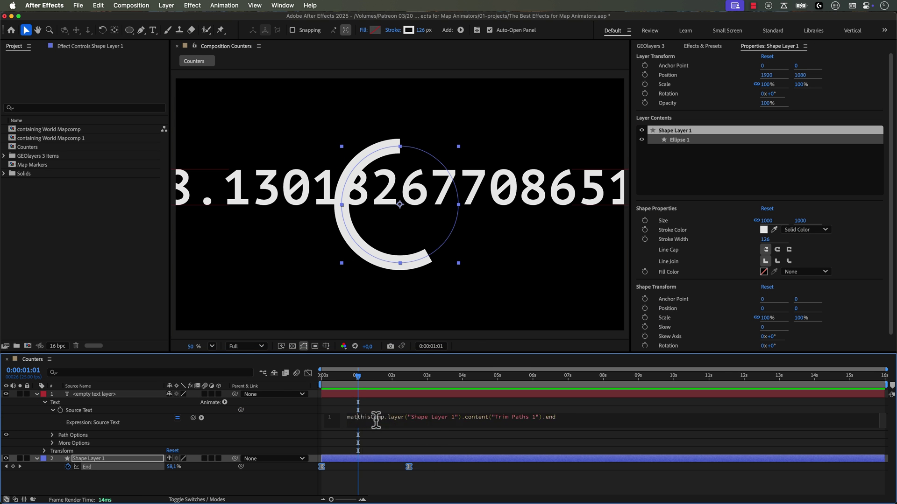
{"action": "key", "text": "BackSpace"}
{"action": "key", "text": "BackSpace"}
{"action": "key", "text": "BackSpace"}
{"action": "left_click", "coordinate": [202, 418]}
{"action": "mouse_move", "coordinate": [244, 371]}
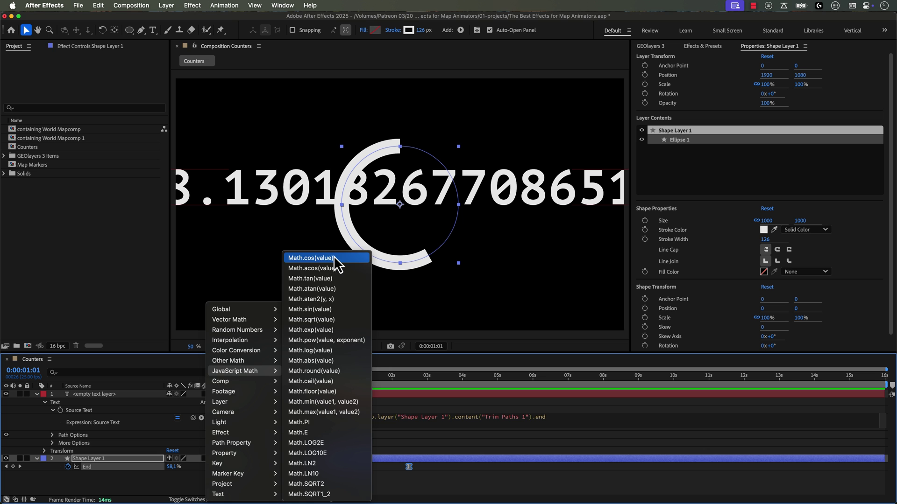
{"action": "left_click", "coordinate": [327, 371]}
{"action": "type", "text": ")"}
{"action": "left_click", "coordinate": [430, 403]}
Step: Move the counter text down slightly inside the ring and preview the animation from the start
{"action": "left_click", "coordinate": [401, 376]}
{"action": "left_click_drag", "start_coordinate": [402, 203], "coordinate": [402, 217]}
{"action": "left_click_drag", "start_coordinate": [401, 376], "coordinate": [322, 393]}
{"action": "key", "text": "space"}
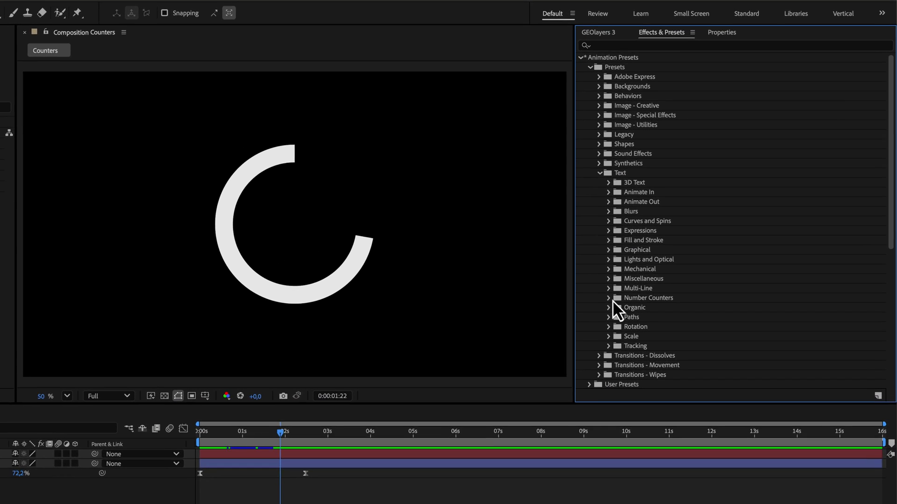
Step: Apply the Percentage Counter Monospaced preset from Number Counters and reduce its Pad Zeros to 1
{"action": "left_click", "coordinate": [656, 285]}
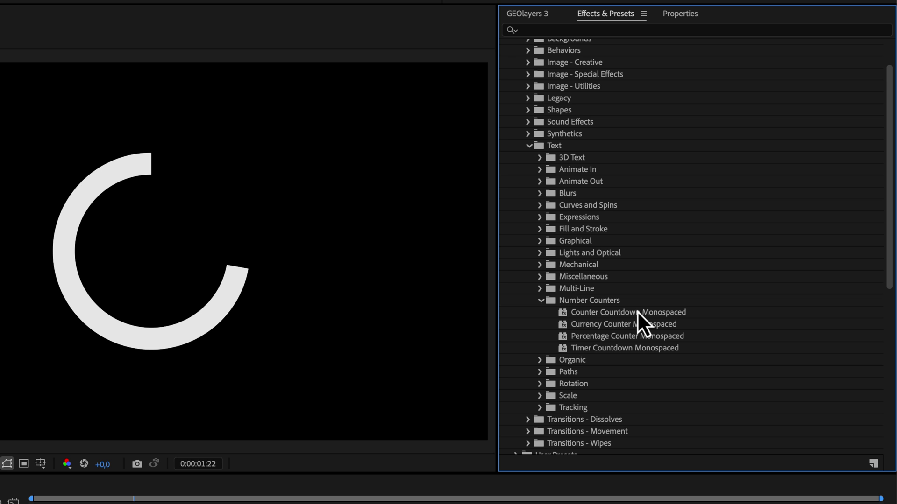
{"action": "double_click", "coordinate": [621, 335]}
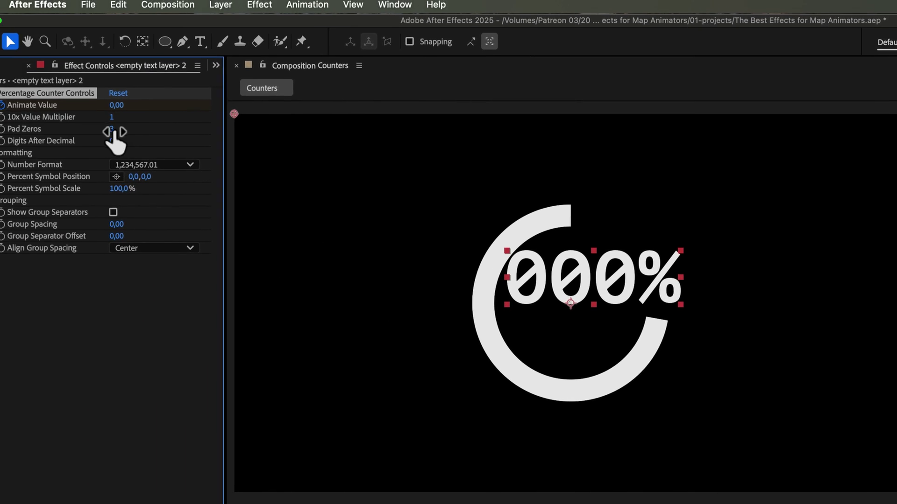
{"action": "left_click", "coordinate": [113, 130]}
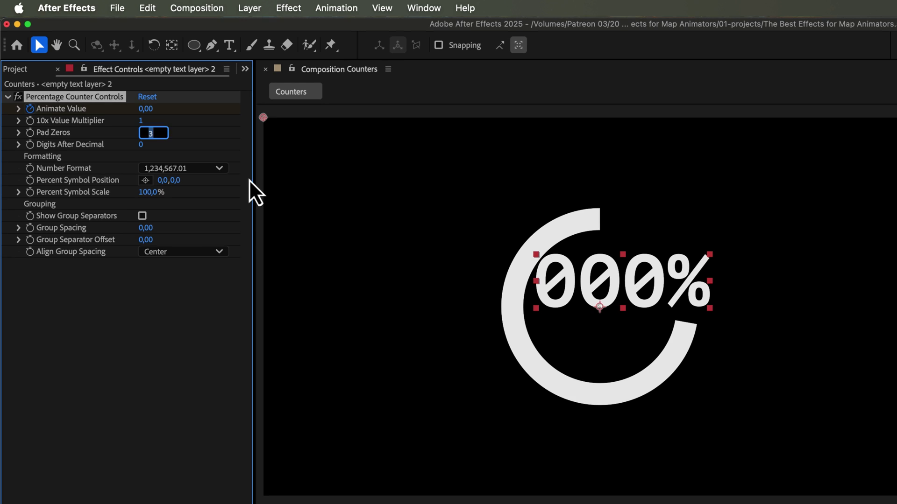
{"action": "type", "text": "2"}
{"action": "key", "text": "Return"}
{"action": "left_click_drag", "start_coordinate": [144, 133], "coordinate": [139, 133]}
Step: Link the percentage counter's Animate Value to Shape Layer 1's End property and check it at an earlier time
{"action": "left_click_drag", "start_coordinate": [275, 468], "coordinate": [197, 495]}
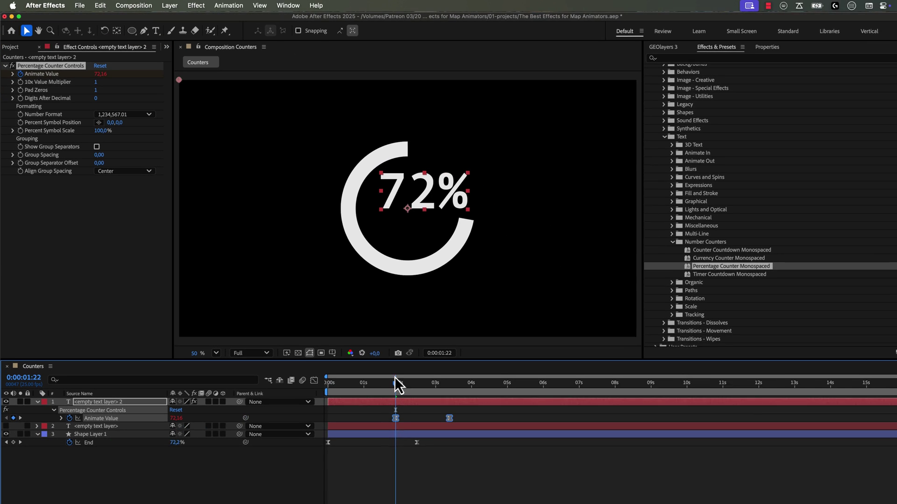
{"action": "left_click_drag", "start_coordinate": [399, 387], "coordinate": [375, 382]}
Step: Reduce the percentage text size slightly, align it horizontally and vertically to the composition centre, and preview the animation
{"action": "left_click", "coordinate": [286, 5]}
{"action": "left_click", "coordinate": [283, 77]}
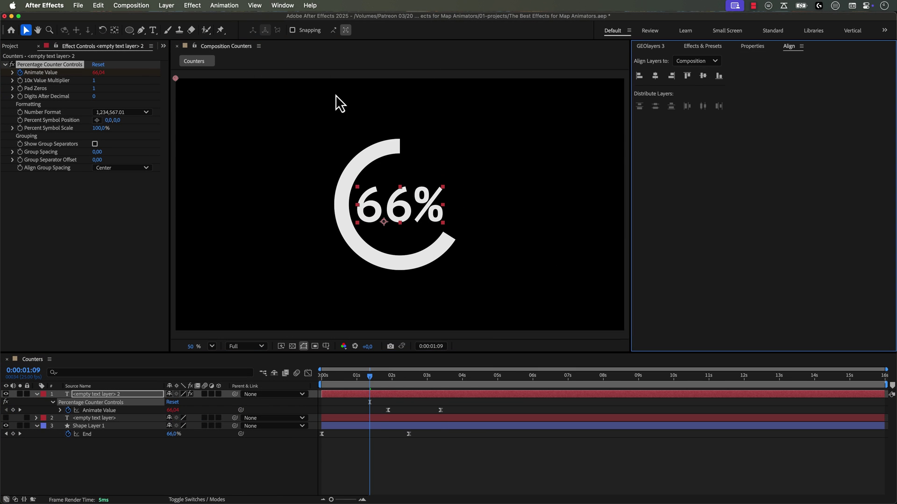
{"action": "left_click", "coordinate": [746, 46]}
{"action": "left_click_drag", "start_coordinate": [649, 159], "coordinate": [645, 159]}
{"action": "left_click", "coordinate": [837, 46]}
{"action": "left_click", "coordinate": [655, 76]}
{"action": "left_click", "coordinate": [703, 75]}
{"action": "left_click_drag", "start_coordinate": [426, 380], "coordinate": [321, 382]}
{"action": "key", "text": "space"}
{"action": "key", "text": "space"}
Step: Try a Percent Symbol Scale of 73% on the counter and undo the last two changes
{"action": "left_click", "coordinate": [58, 146]}
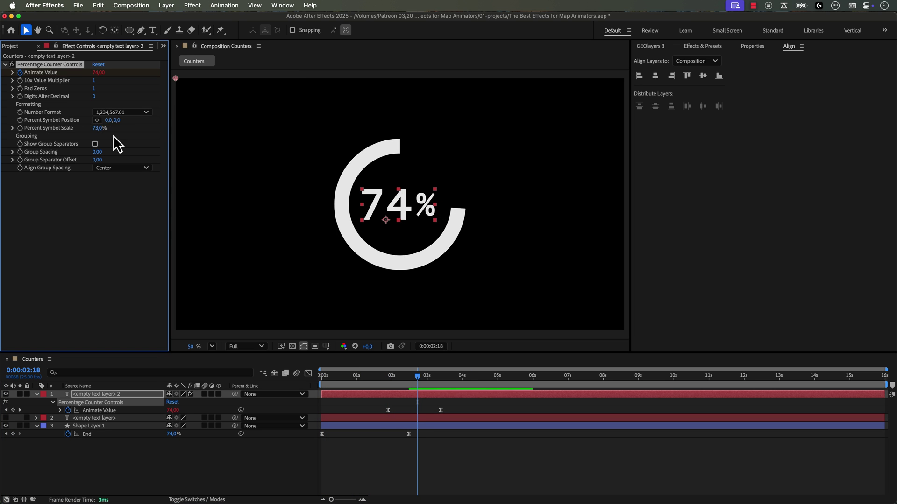
{"action": "key", "text": "super+z"}
{"action": "key", "text": "super+z"}
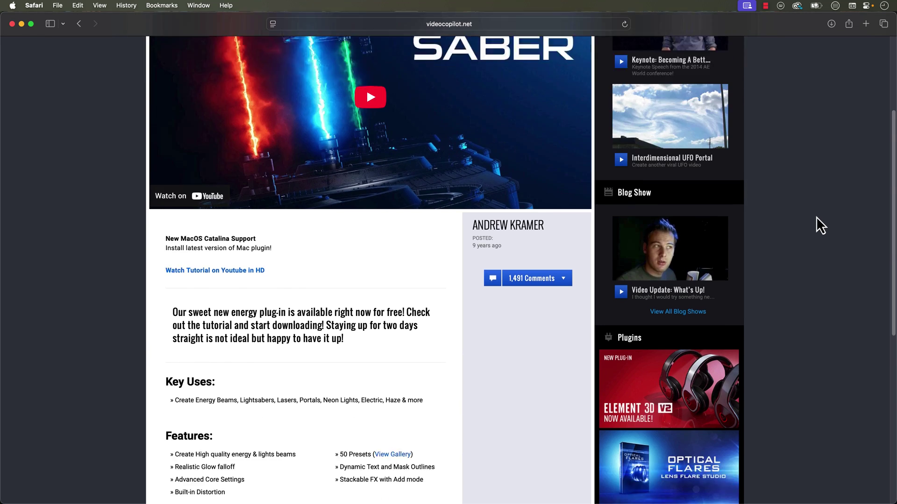
Step: Look through the SABER plug-in page on videocopilot.net in Safari, including its features and download options
{"action": "scroll", "coordinate": [816, 217], "scroll_direction": "up", "scroll_amount": 5}
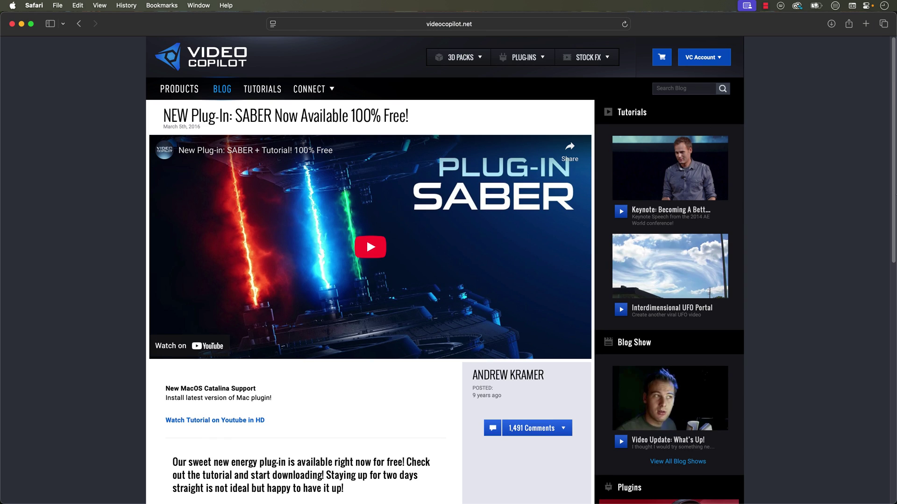
{"action": "scroll", "coordinate": [890, 176], "scroll_direction": "down", "scroll_amount": 9}
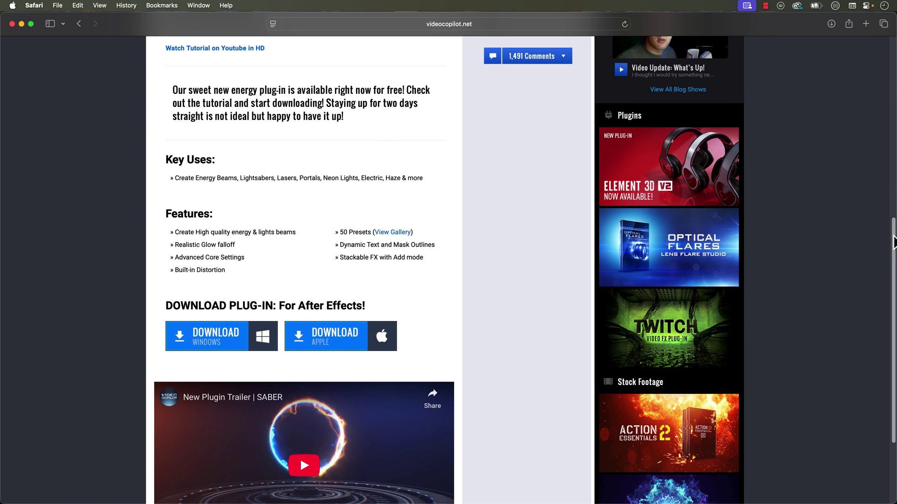
{"action": "left_click_drag", "start_coordinate": [894, 242], "coordinate": [891, 31]}
Step: In After Effects, apply Saber to the Auto-traced Switzerland layer and set its Core Type to Layer Masks
{"action": "left_click_drag", "start_coordinate": [629, 265], "coordinate": [148, 398]}
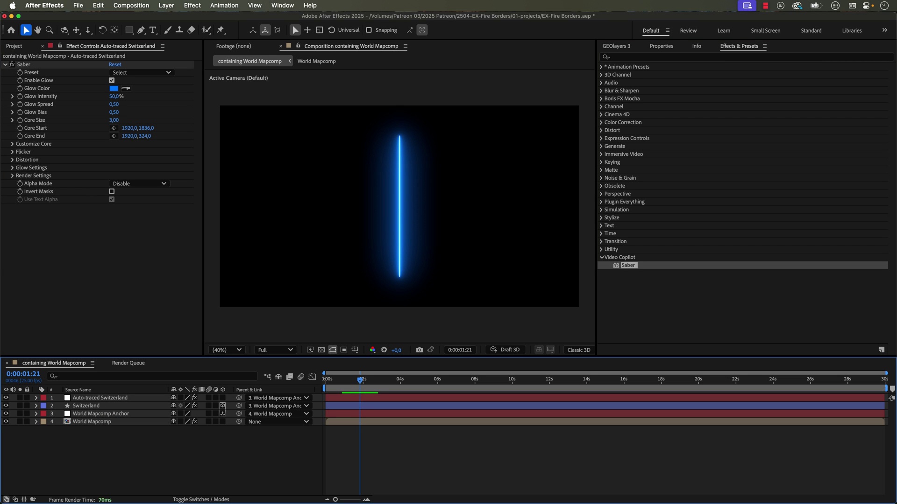
{"action": "left_click", "coordinate": [12, 144]}
{"action": "left_click", "coordinate": [172, 215]}
{"action": "left_click", "coordinate": [178, 240]}
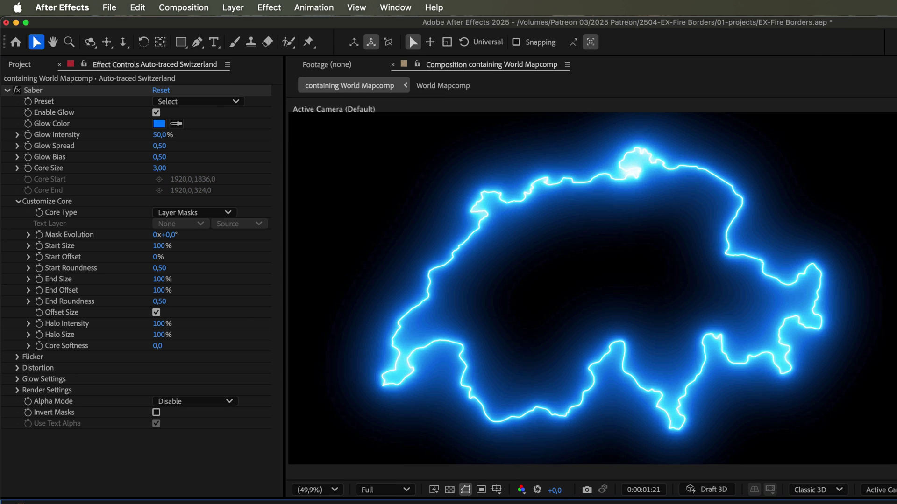
Step: Apply Saber's Fire preset to the Switzerland border with a Core Size of 5 and a Glow Intensity of 36%
{"action": "left_click", "coordinate": [198, 101]}
{"action": "left_click", "coordinate": [178, 244]}
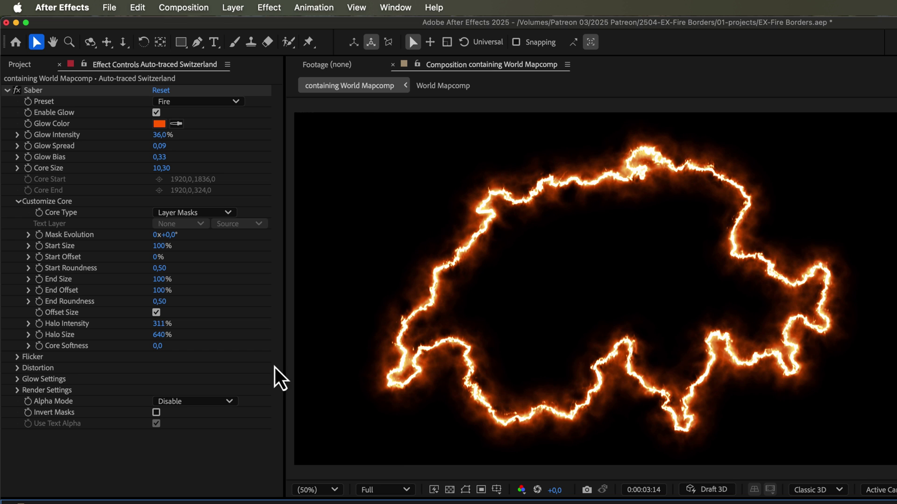
{"action": "left_click", "coordinate": [161, 168]}
{"action": "type", "text": "3"}
{"action": "key", "text": "Return"}
{"action": "left_click", "coordinate": [161, 135]}
{"action": "type", "text": "15"}
{"action": "key", "text": "Return"}
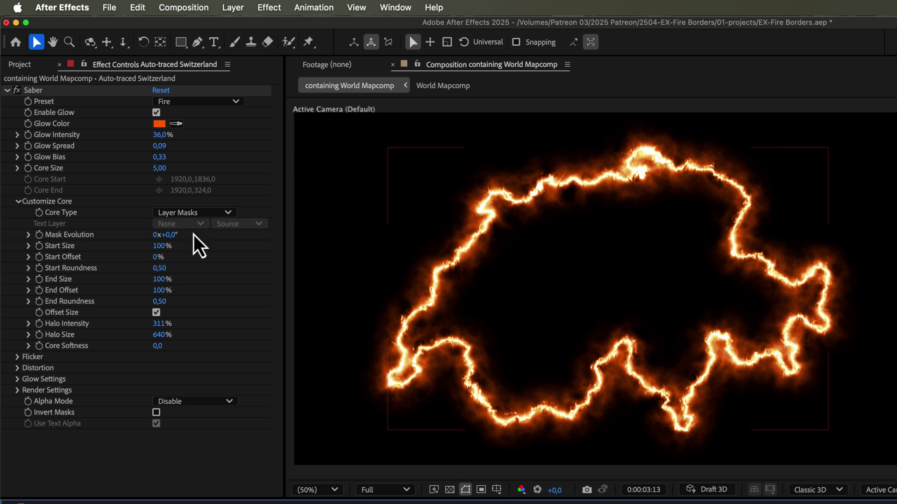
Step: Change the Composite Settings in Saber's render settings so the burning border overlays the satellite map
{"action": "left_click", "coordinate": [19, 201]}
{"action": "left_click", "coordinate": [20, 248]}
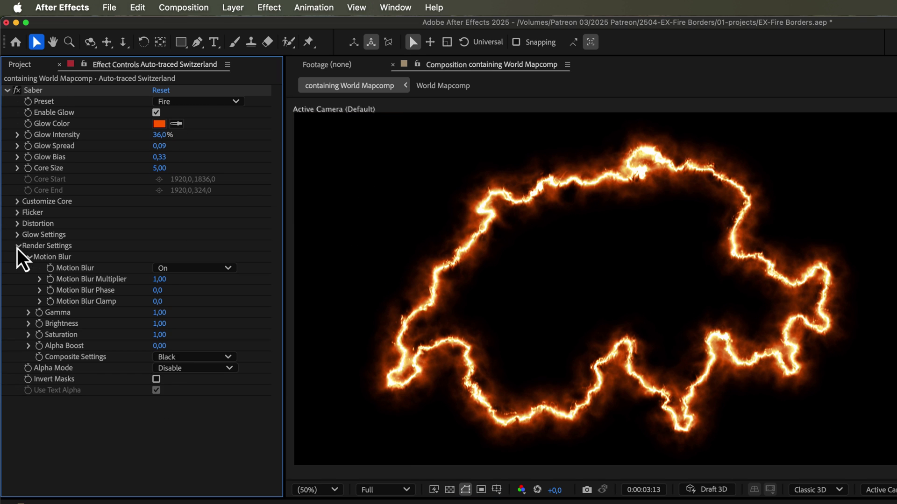
{"action": "left_click", "coordinate": [200, 356]}
{"action": "left_click", "coordinate": [187, 369]}
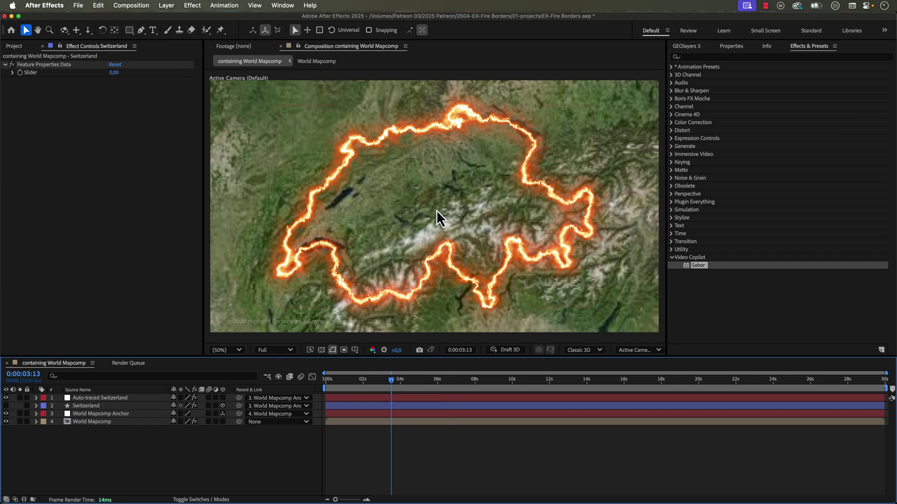
Step: Set the blending mode of the Auto-traced Switzerland layer to Screen
{"action": "left_click", "coordinate": [191, 398]}
{"action": "left_click", "coordinate": [205, 201]}
{"action": "left_click", "coordinate": [13, 176]}
{"action": "left_click", "coordinate": [142, 72]}
{"action": "scroll", "coordinate": [148, 334], "scroll_direction": "down", "scroll_amount": 3}
{"action": "left_click", "coordinate": [371, 416]}
Step: Finalize the World Mapcomp in GEOlayers 3 and preview the burning Switzerland border
{"action": "left_click", "coordinate": [686, 45]}
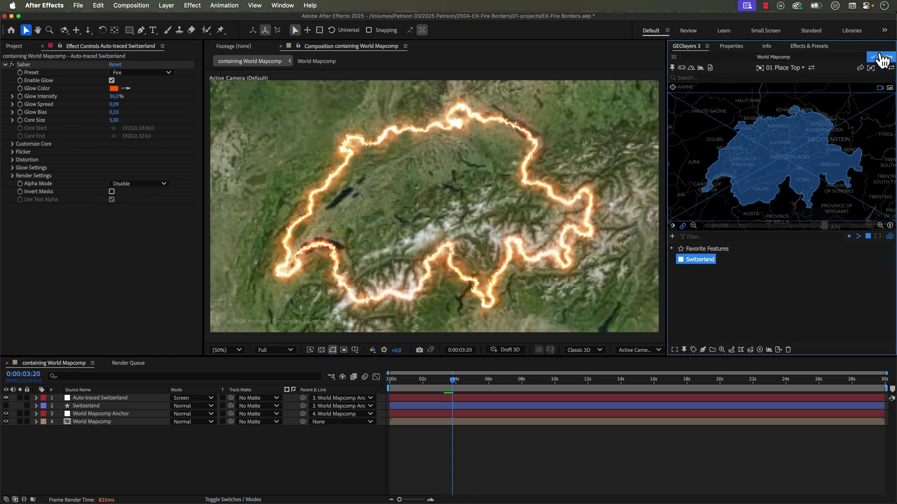
{"action": "left_click", "coordinate": [881, 58]}
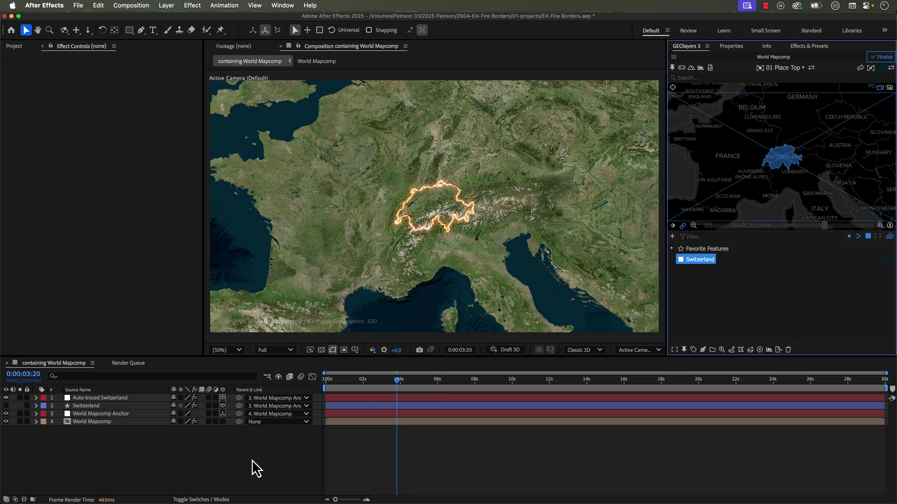
{"action": "left_click", "coordinate": [257, 469]}
{"action": "key", "text": "space"}
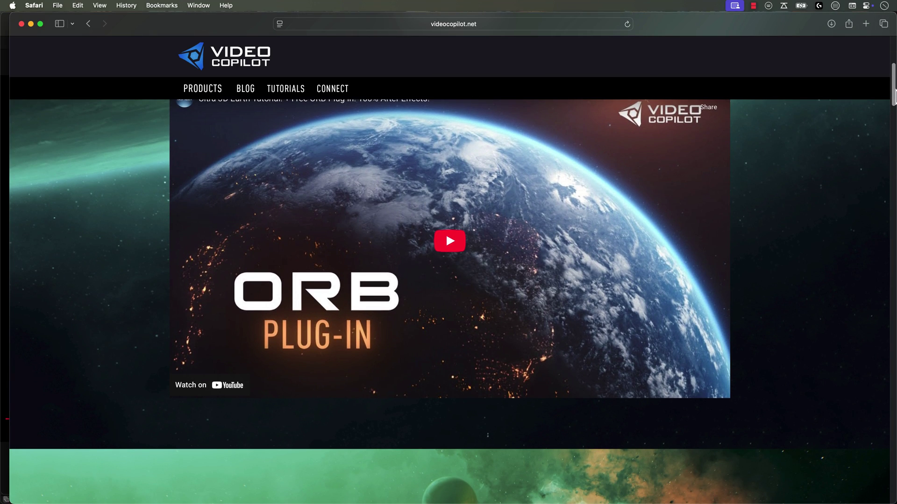
Step: Look through the ORB plug-in page on videocopilot.net in Safari, including its download option and shader features
{"action": "scroll", "coordinate": [449, 252], "scroll_direction": "down", "scroll_amount": 8}
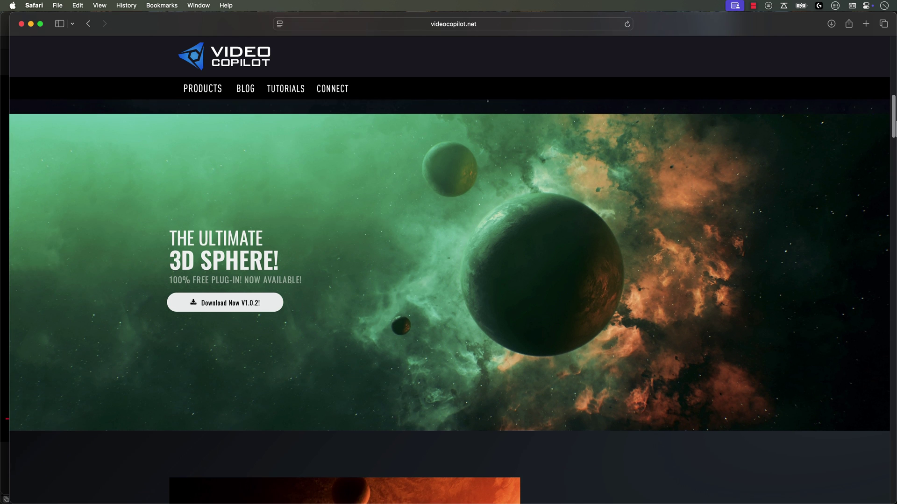
{"action": "scroll", "coordinate": [449, 252], "scroll_direction": "down", "scroll_amount": 7}
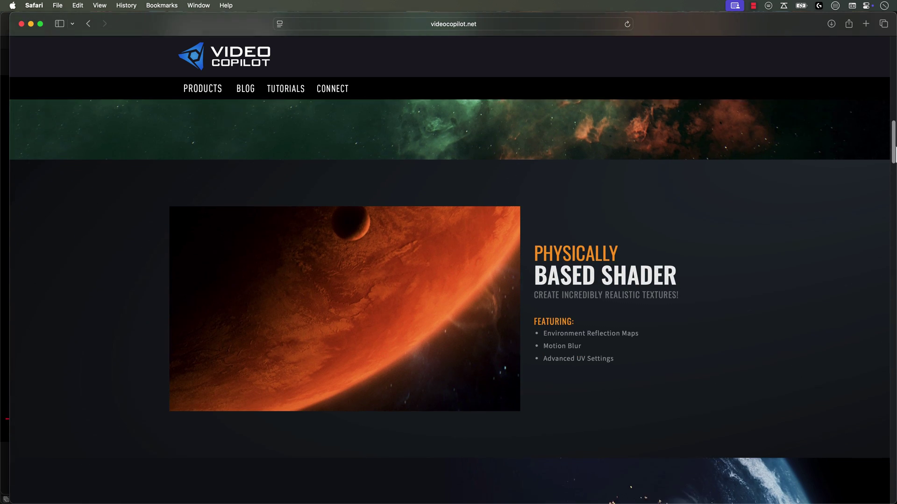
Step: Read the Advanced Illumination with Shadow Masking section of the ORB plug-in page
{"action": "scroll", "coordinate": [448, 253], "scroll_direction": "down", "scroll_amount": 7}
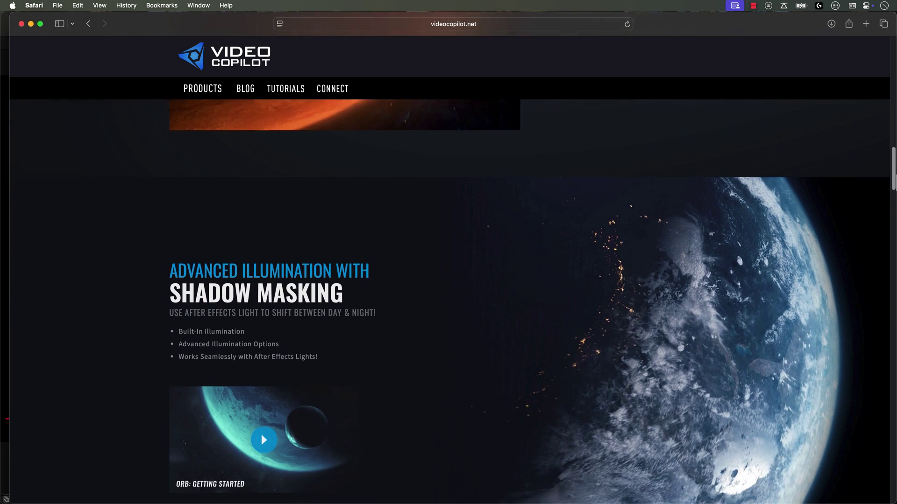
{"action": "scroll", "coordinate": [893, 185], "scroll_direction": "down", "scroll_amount": 1}
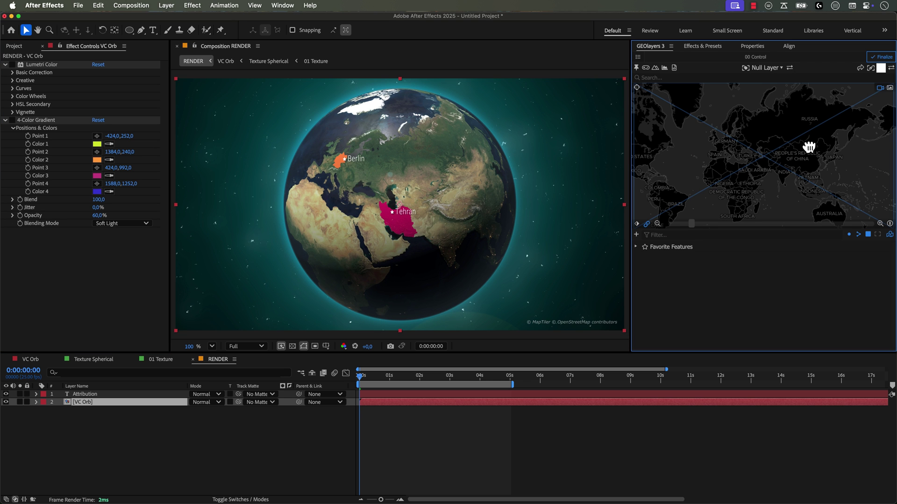
Step: In After Effects, turn the globe towards the Atlantic Ocean by repositioning the GEOlayers map, and open the VC Orb composition
{"action": "mouse_move", "coordinate": [790, 160]}
{"action": "left_mouse_down"}
{"action": "mouse_move", "coordinate": [807, 142]}
{"action": "mouse_move", "coordinate": [799, 168]}
{"action": "left_mouse_up"}
{"action": "scroll", "coordinate": [783, 154], "scroll_direction": "up", "scroll_amount": 3}
{"action": "scroll", "coordinate": [783, 154], "scroll_direction": "left", "scroll_amount": 3}
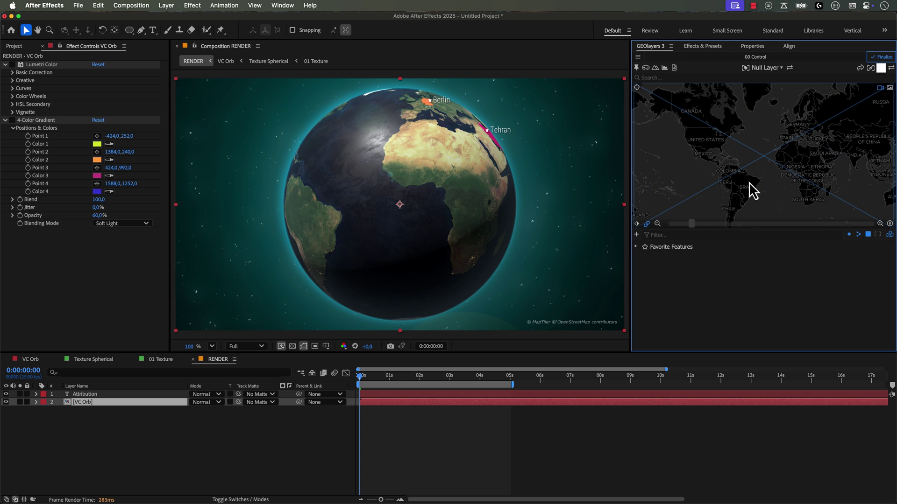
{"action": "left_click", "coordinate": [30, 360]}
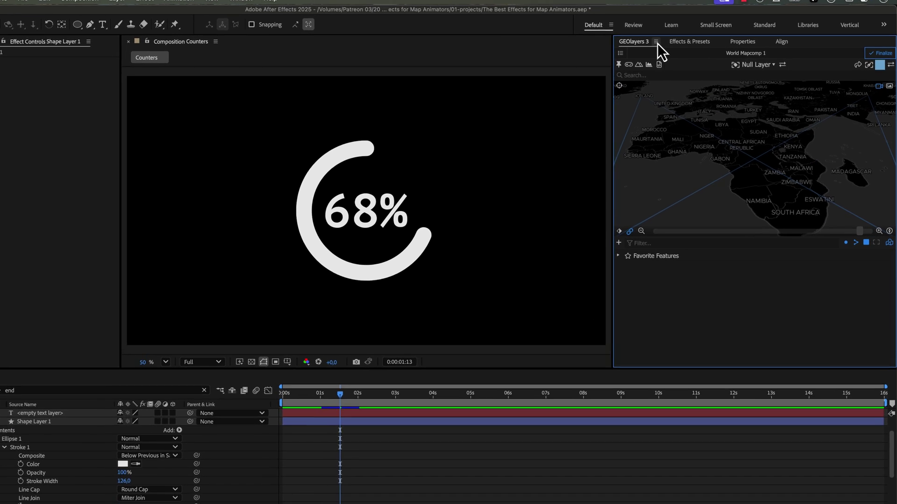
Step: Open the Globe example project supplied with GEOlayers 3, choosing its VC Orb version
{"action": "left_click", "coordinate": [671, 45]}
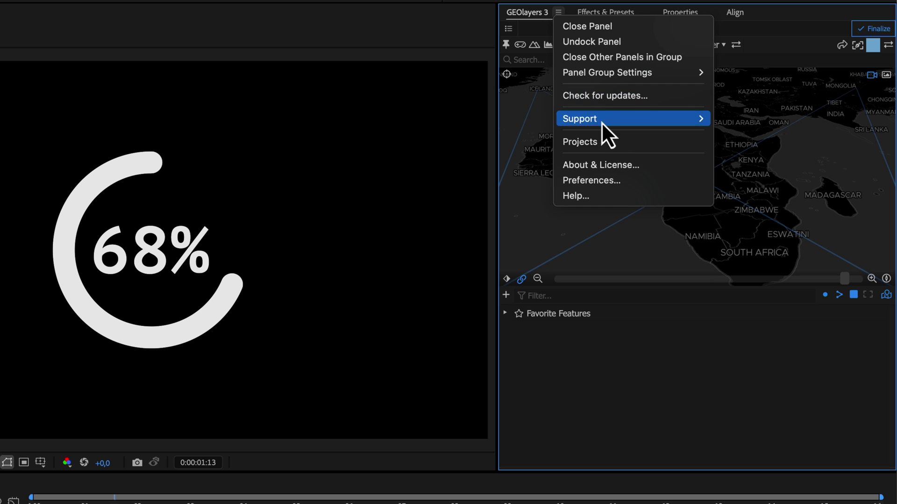
{"action": "left_click", "coordinate": [615, 140]}
{"action": "scroll", "coordinate": [850, 280], "scroll_direction": "down", "scroll_amount": 3}
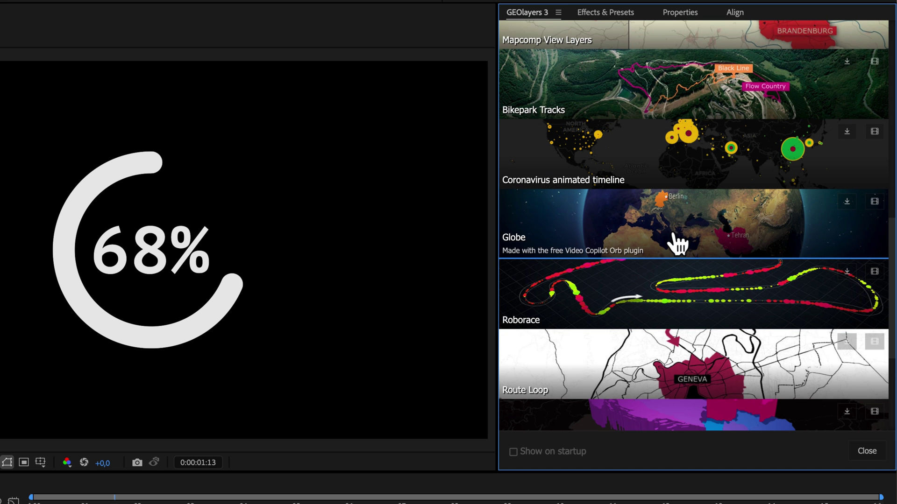
{"action": "left_click", "coordinate": [674, 238]}
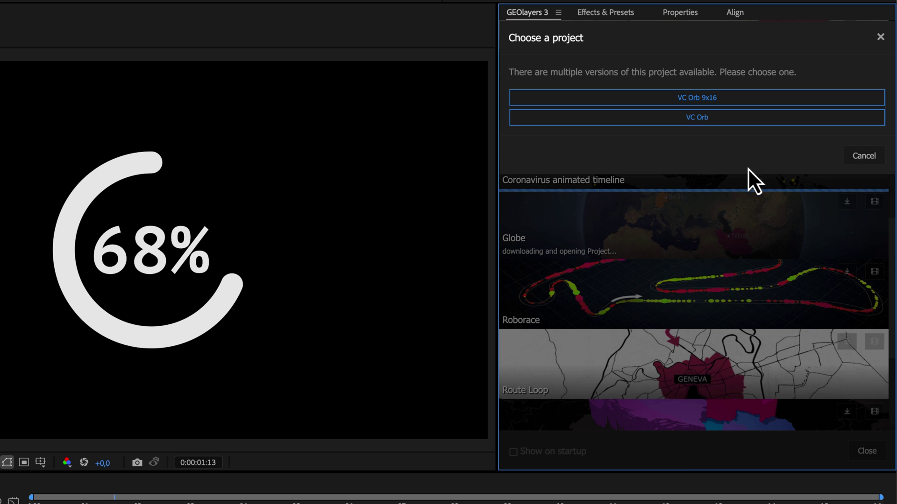
{"action": "left_click", "coordinate": [730, 121]}
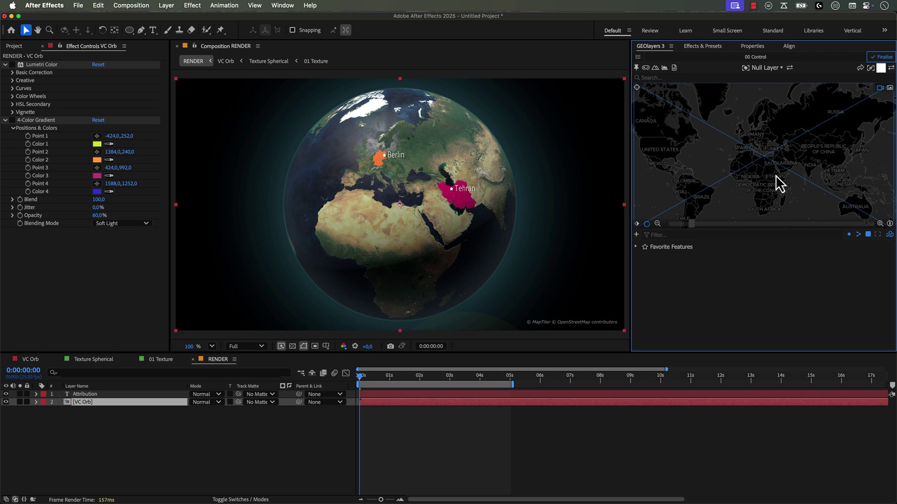
Step: Zoom the globe in on Europe, North Africa and the Middle East through the GEOlayers map and adjust its position
{"action": "scroll", "coordinate": [771, 163], "scroll_direction": "up", "scroll_amount": 2}
{"action": "scroll", "coordinate": [772, 163], "scroll_direction": "up", "scroll_amount": 2}
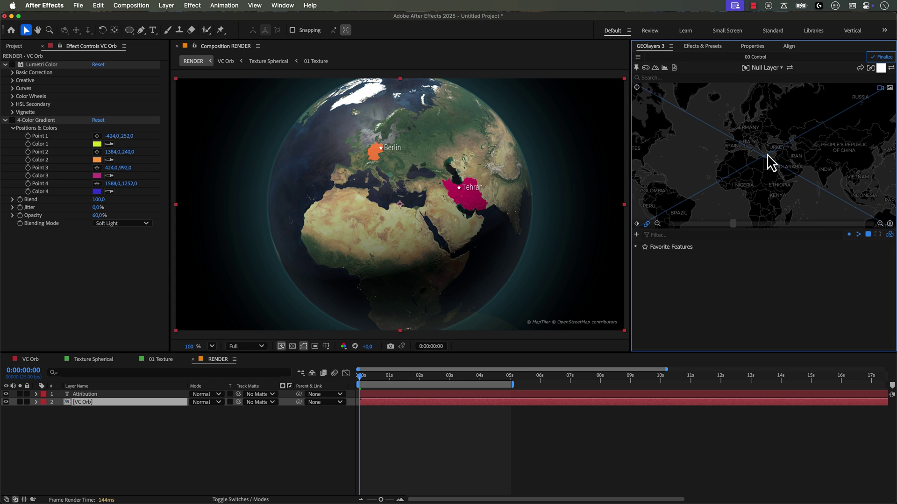
{"action": "scroll", "coordinate": [770, 163], "scroll_direction": "up", "scroll_amount": 3}
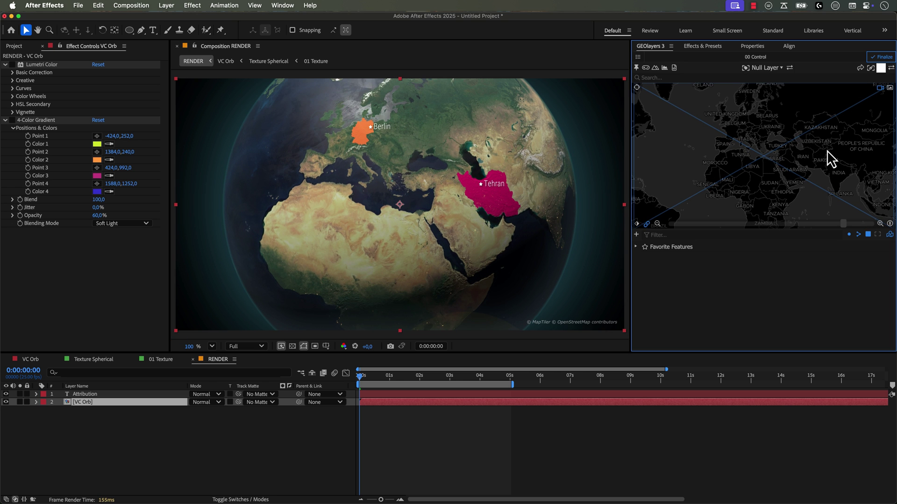
{"action": "left_click_drag", "start_coordinate": [827, 151], "coordinate": [805, 164]}
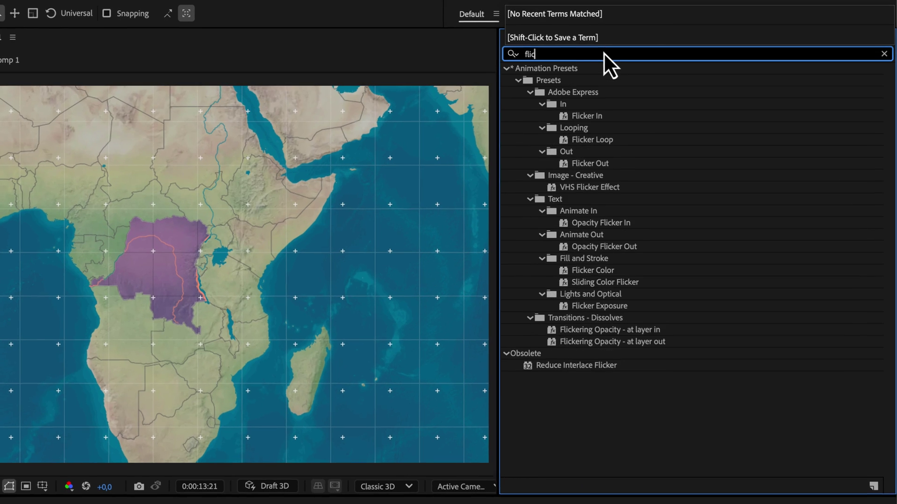
Step: Apply both Flickering Opacity presets, at layer in and at layer out, to the Democratic Republic of the Congo layer and preview it
{"action": "type", "text": "ckering"}
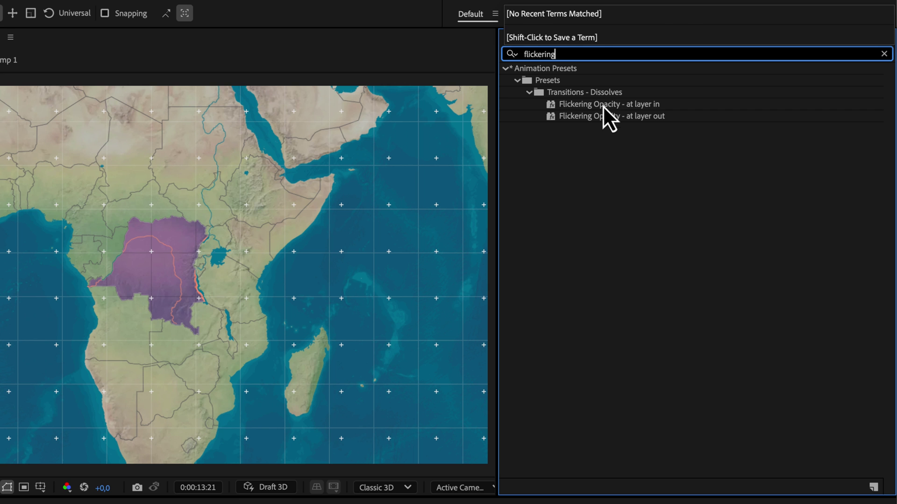
{"action": "left_click", "coordinate": [598, 104]}
{"action": "left_click", "coordinate": [592, 116], "text": "shift"}
{"action": "left_click_drag", "start_coordinate": [595, 113], "coordinate": [0, 503]}
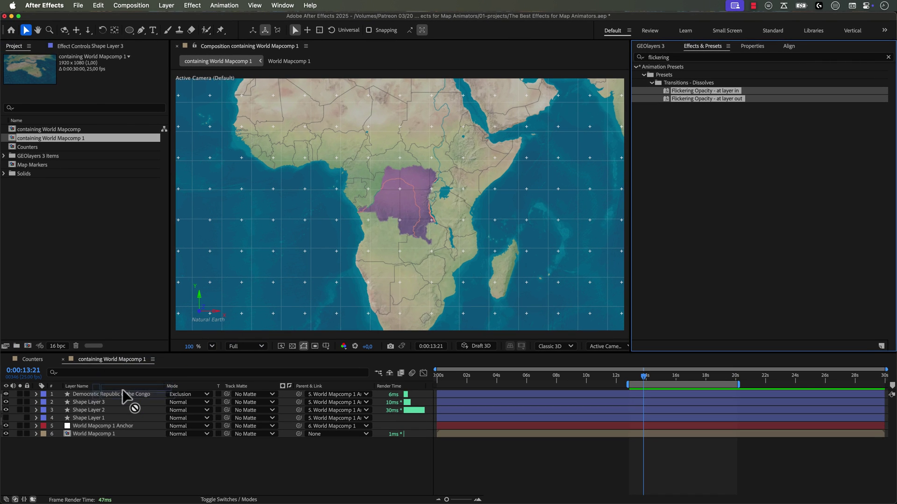
{"action": "left_click_drag", "start_coordinate": [122, 390], "coordinate": [122, 392]}
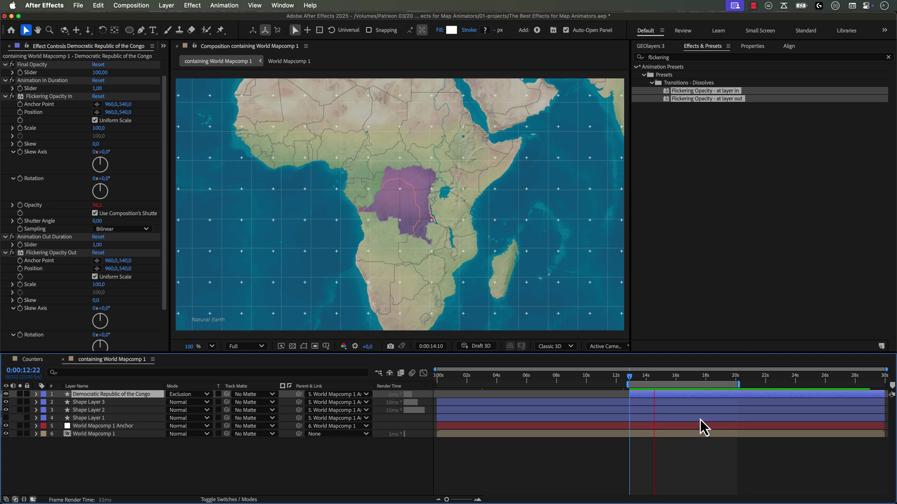
{"action": "key", "text": "space"}
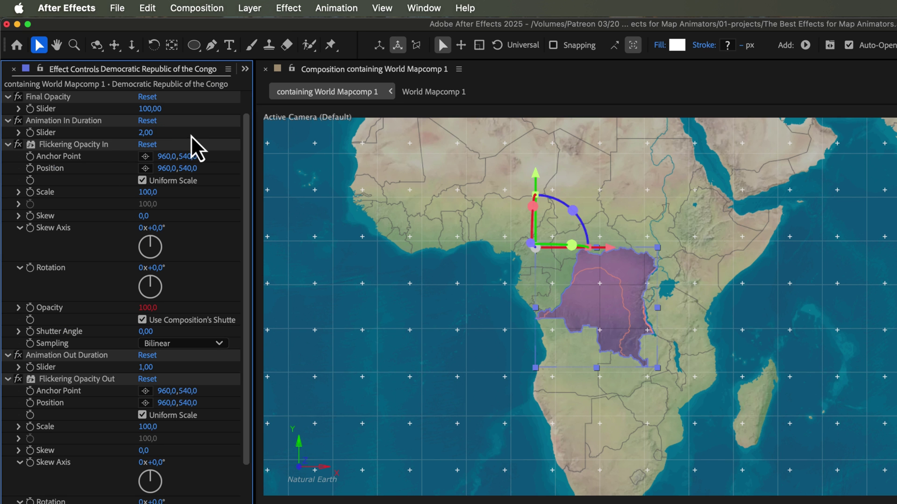
Step: Set the Congo layer's Final Opacity to 75 and preview its flickering appearance and disappearance
{"action": "type", "text": "75"}
{"action": "key", "text": "Return"}
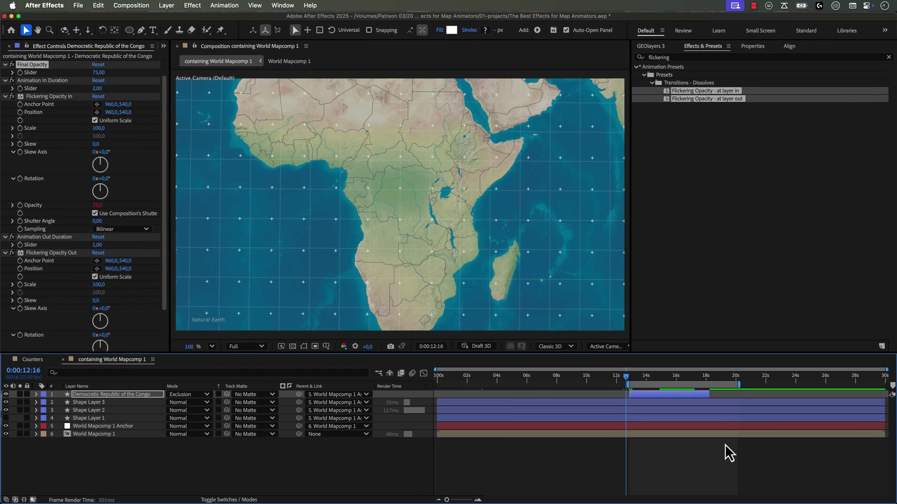
{"action": "key", "text": "space"}
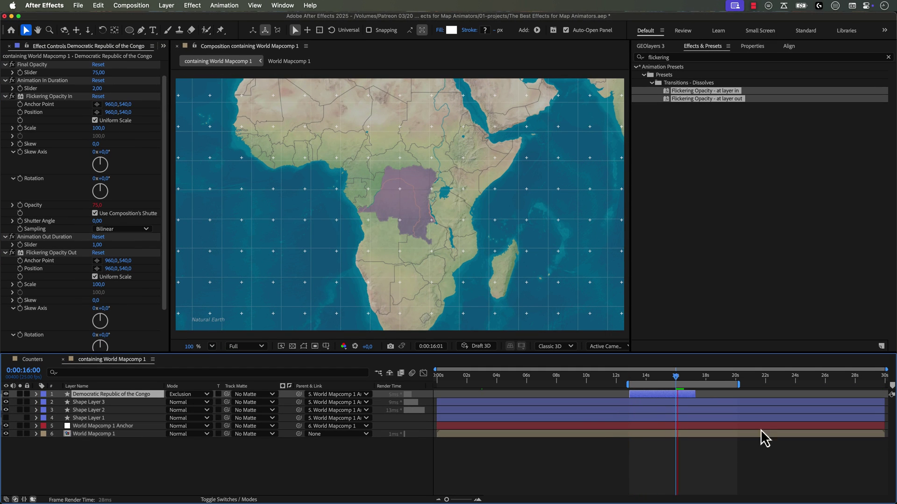
{"action": "key", "text": "space"}
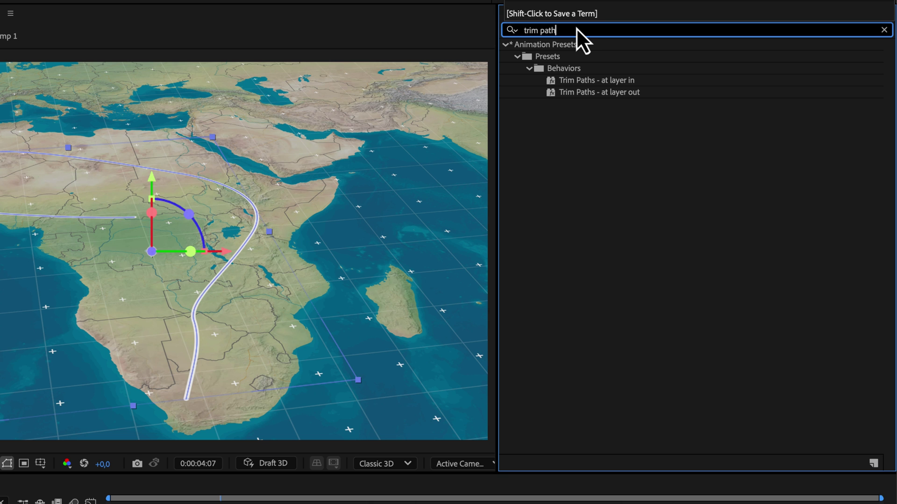
Step: Find the Trim Paths presets for layer in and layer out among the animation presets
{"action": "left_click", "coordinate": [600, 81]}
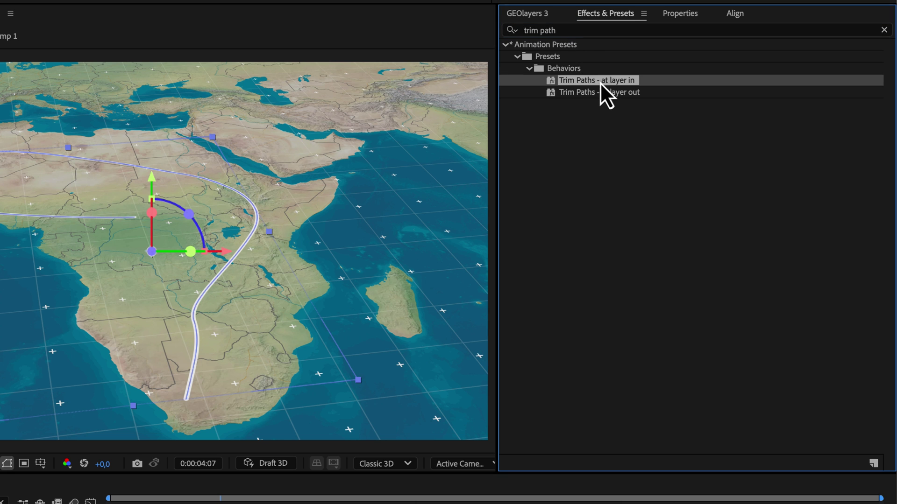
{"action": "left_click", "coordinate": [611, 93], "text": "shift"}
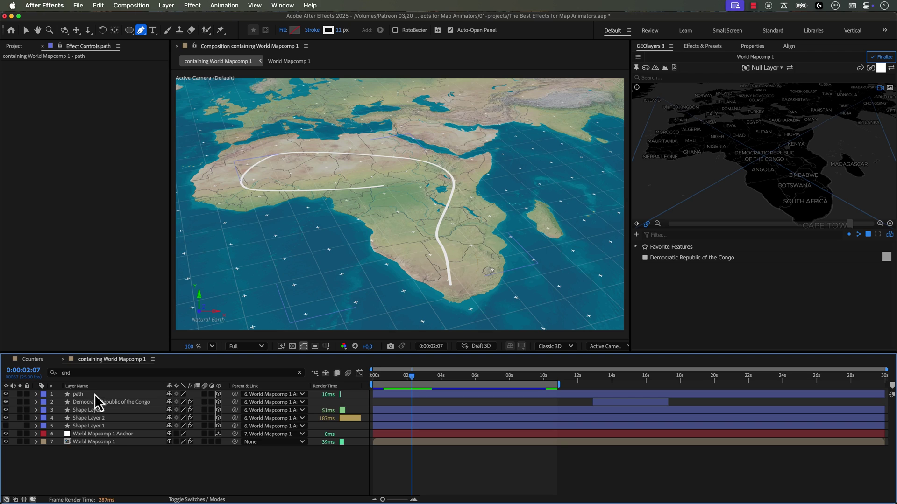
Step: Add Trim Paths to the path layer and set an End keyframe of 100% at 0:00:02:07
{"action": "left_click", "coordinate": [98, 395]}
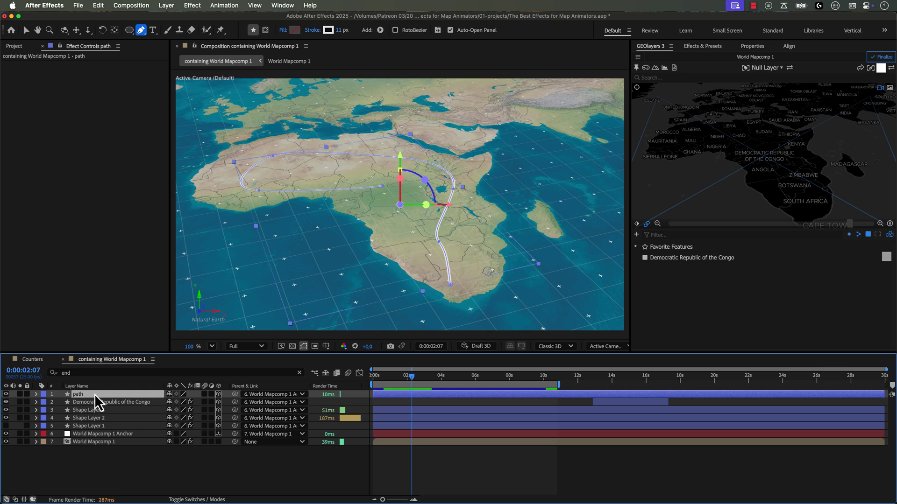
{"action": "left_click", "coordinate": [380, 30]}
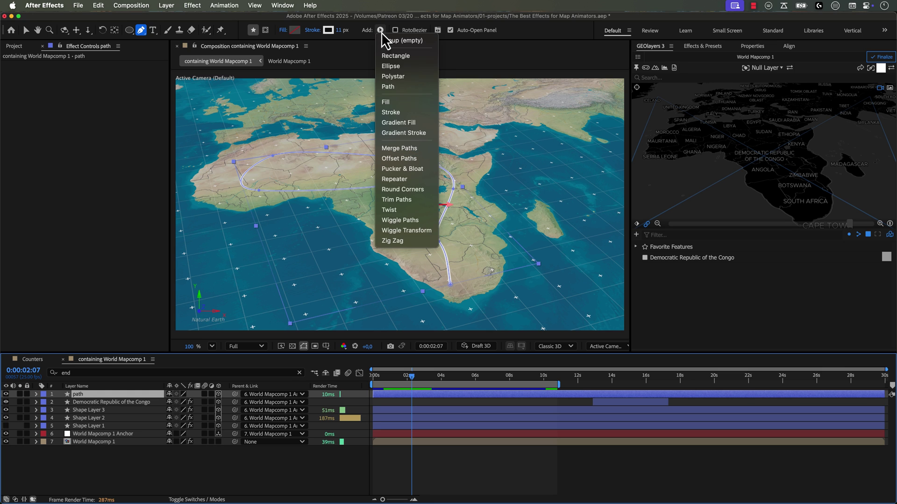
{"action": "left_click", "coordinate": [396, 200]}
{"action": "scroll", "coordinate": [93, 467], "scroll_direction": "down", "scroll_amount": 5}
{"action": "scroll", "coordinate": [61, 467], "scroll_direction": "up", "scroll_amount": 10}
{"action": "left_click", "coordinate": [54, 411]}
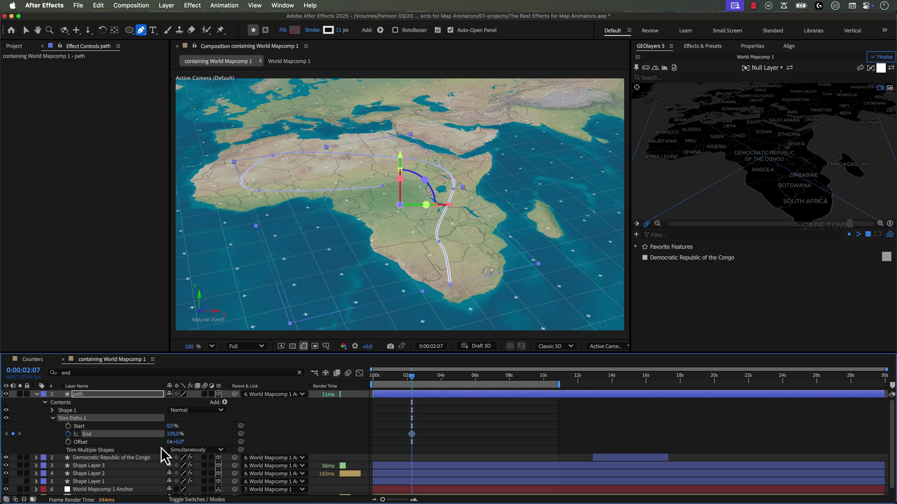
Step: Keyframe the path's Trim Paths End at 0% on the first frame, move the 100% keyframe slightly later and preview
{"action": "left_click_drag", "start_coordinate": [403, 380], "coordinate": [204, 446]}
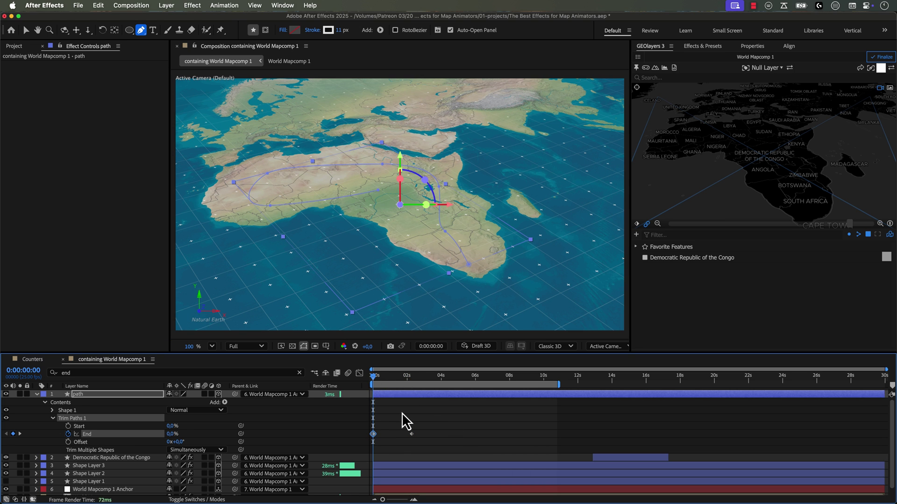
{"action": "left_click_drag", "start_coordinate": [374, 376], "coordinate": [407, 376]}
{"action": "left_click_drag", "start_coordinate": [412, 434], "coordinate": [419, 434]}
{"action": "left_click_drag", "start_coordinate": [407, 376], "coordinate": [402, 380]}
{"action": "key", "text": "space"}
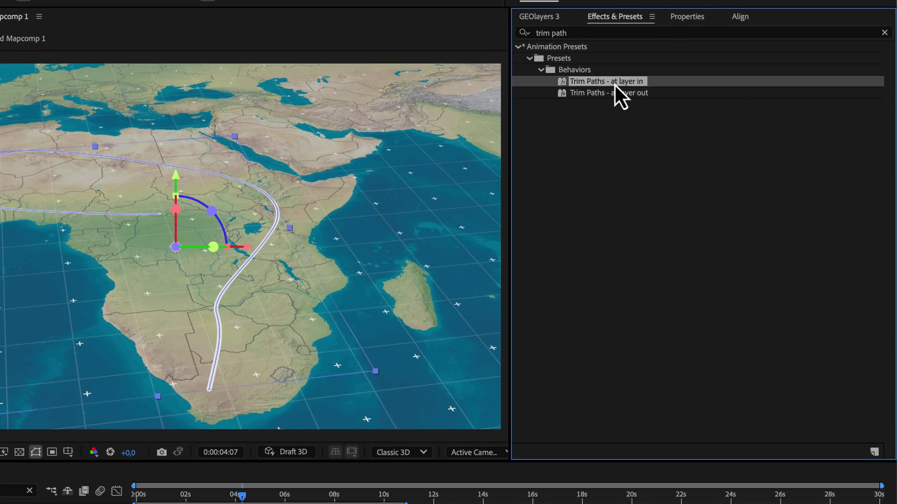
Step: Apply the Trim Paths - at layer in preset to the path layer, set Trim In Duration to 3 seconds and preview
{"action": "left_click_drag", "start_coordinate": [615, 87], "coordinate": [93, 396]}
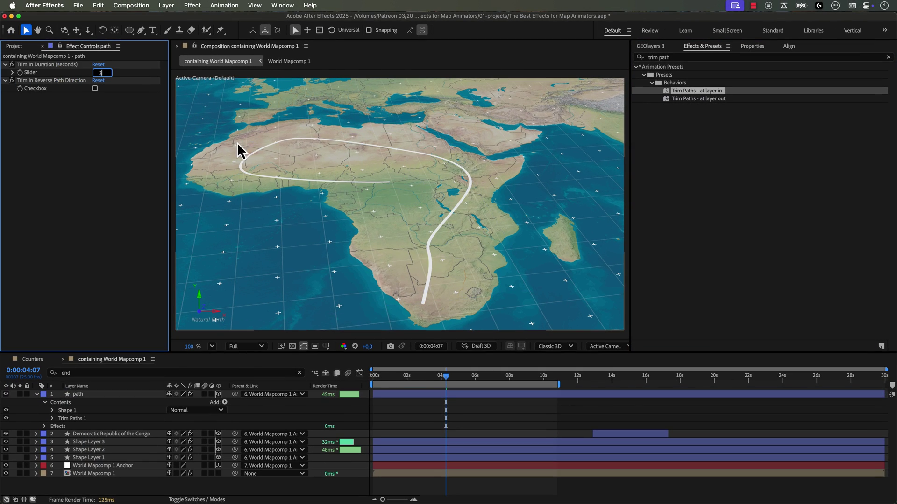
{"action": "key", "text": "Return"}
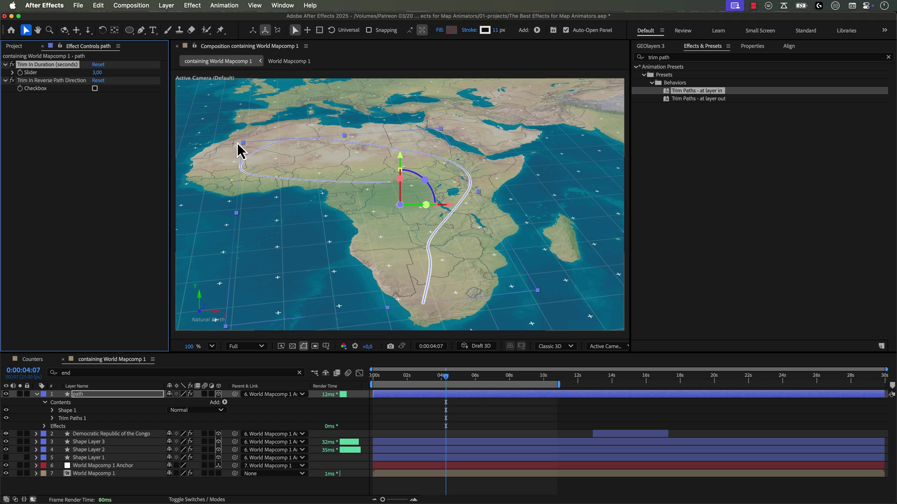
{"action": "left_click", "coordinate": [480, 409]}
{"action": "key", "text": "Home"}
{"action": "key", "text": "space"}
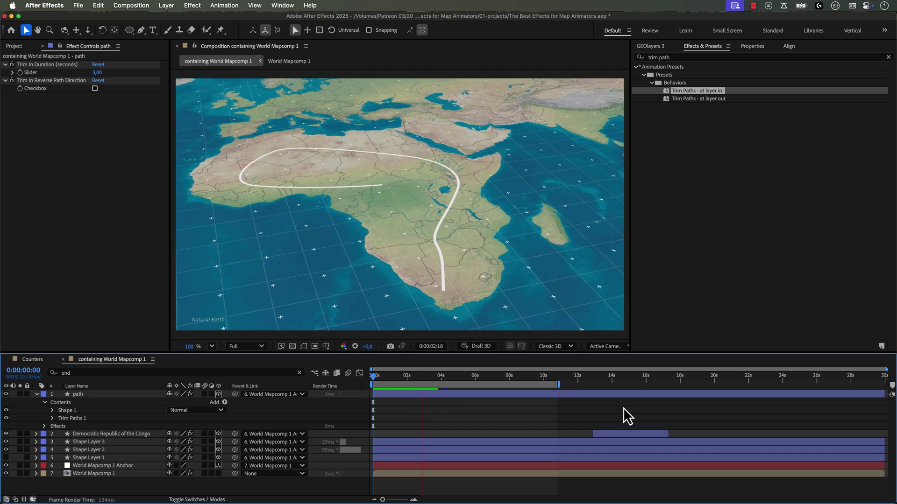
Step: Apply the Trim Paths - at layer out preset to the path layer
{"action": "left_click", "coordinate": [418, 385]}
{"action": "left_click", "coordinate": [462, 395]}
{"action": "double_click", "coordinate": [698, 99]}
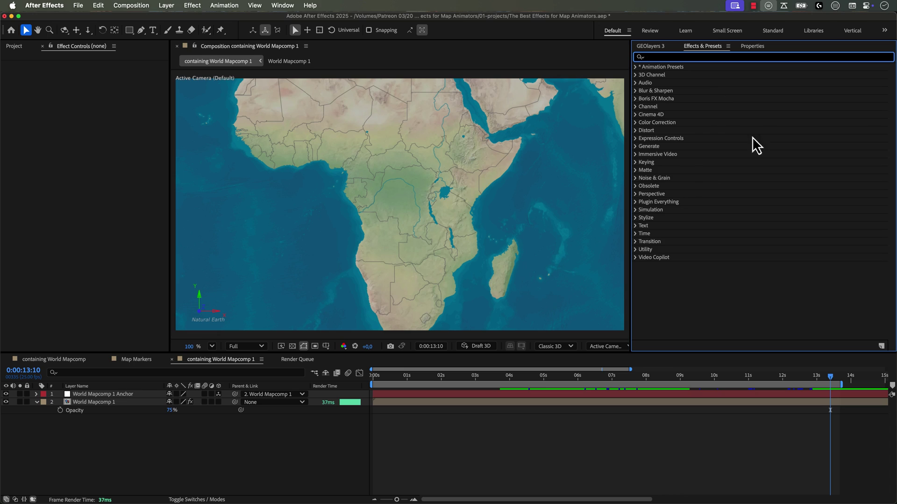
Step: Add the Grid of Crosses preset with 16 Y copies, 15 X copies, cross thickness 2 and cross size 10
{"action": "type", "text": "grid of cro"}
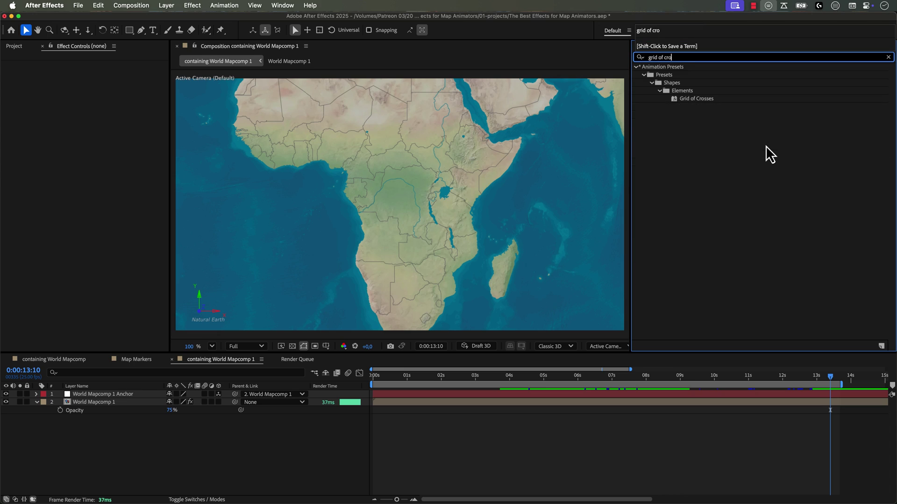
{"action": "double_click", "coordinate": [696, 99]}
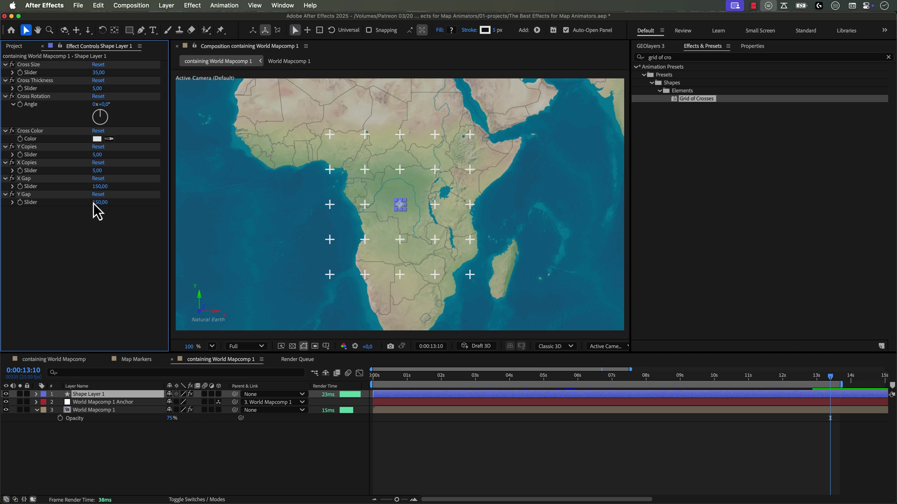
{"action": "left_click_drag", "start_coordinate": [97, 156], "coordinate": [100, 143]}
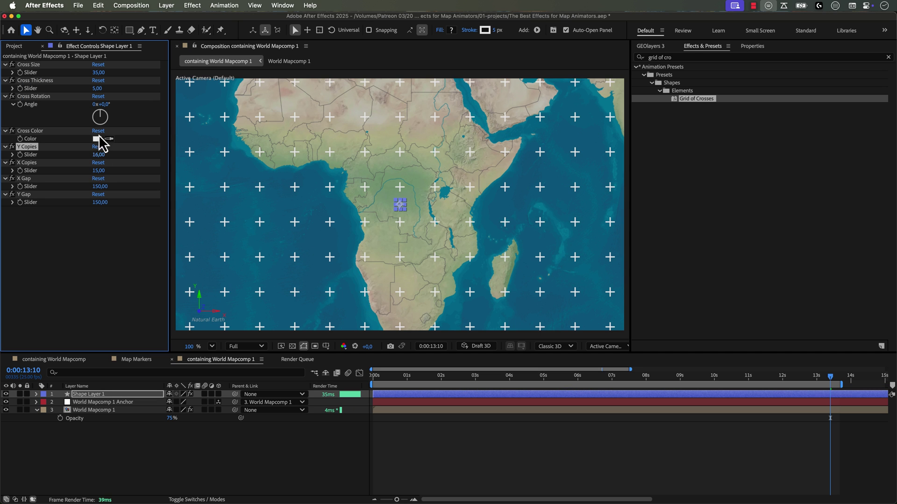
{"action": "left_click_drag", "start_coordinate": [97, 87], "coordinate": [149, 88]}
{"action": "left_click", "coordinate": [97, 74]}
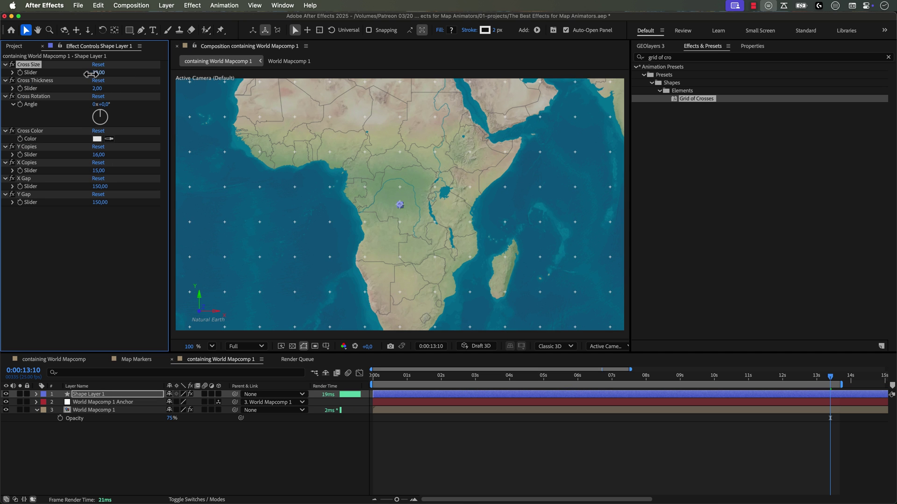
Step: Parent the crosses layer to World Mapcomp 1 Anchor, make it 3D, and set X Gap to 127 and Y Gap to 125
{"action": "left_click_drag", "start_coordinate": [235, 394], "coordinate": [153, 400]}
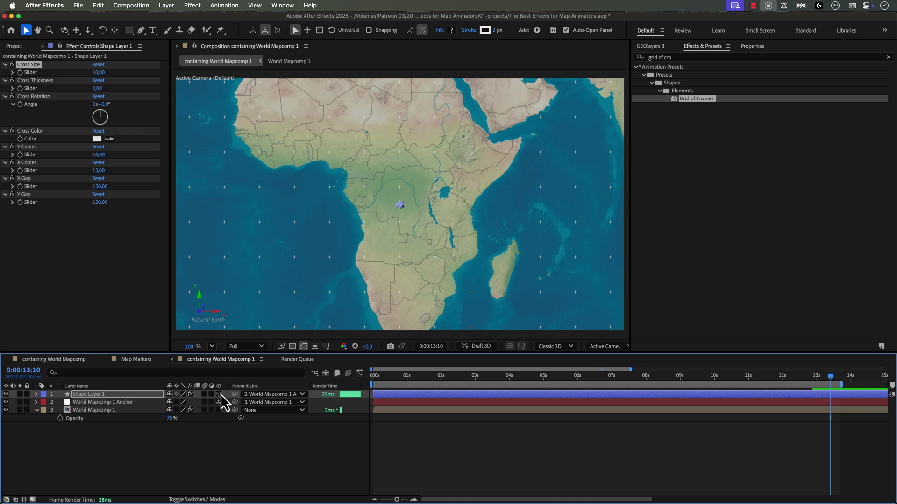
{"action": "left_click_drag", "start_coordinate": [686, 376], "coordinate": [818, 390]}
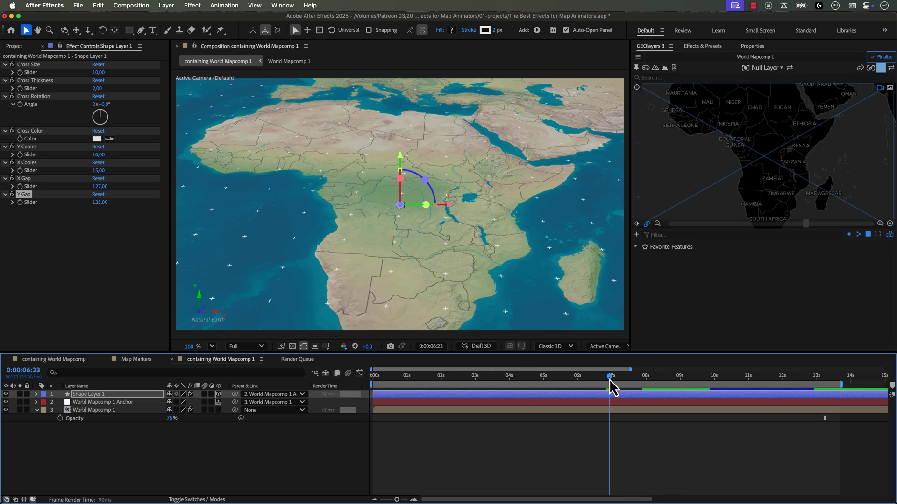
{"action": "left_click_drag", "start_coordinate": [610, 382], "coordinate": [517, 387]}
Step: Duplicate the crosses layer, hide the original, and turn the copy into gridlines with cross size 142, 30 Y copies and 41 X copies
{"action": "key", "text": "super+d"}
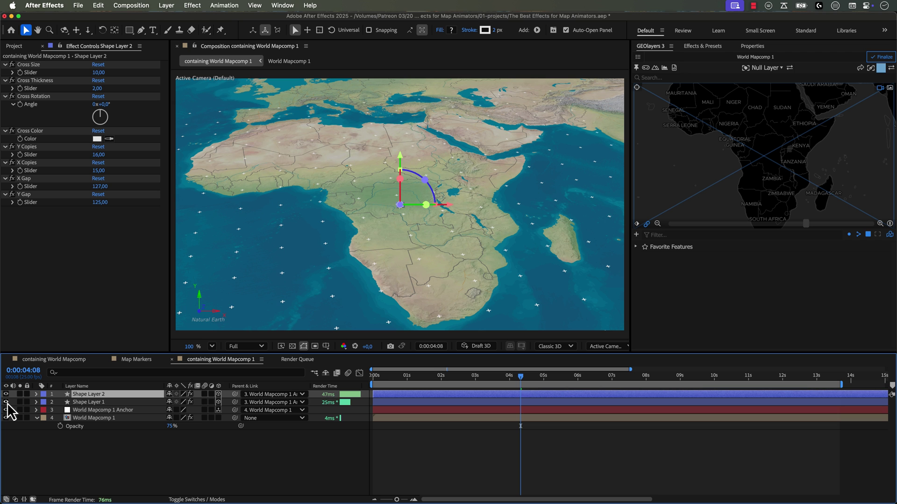
{"action": "left_click_drag", "start_coordinate": [96, 73], "coordinate": [145, 73]}
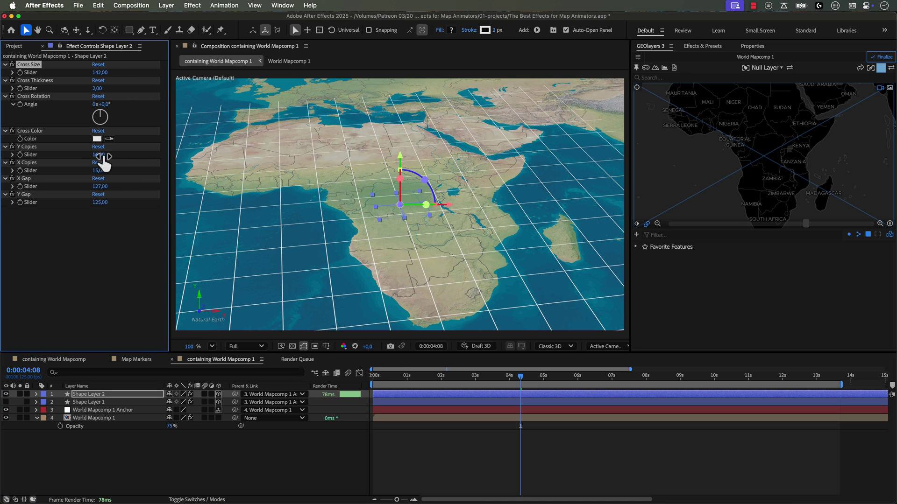
{"action": "left_click_drag", "start_coordinate": [101, 155], "coordinate": [108, 155]}
{"action": "left_click_drag", "start_coordinate": [510, 381], "coordinate": [412, 381]}
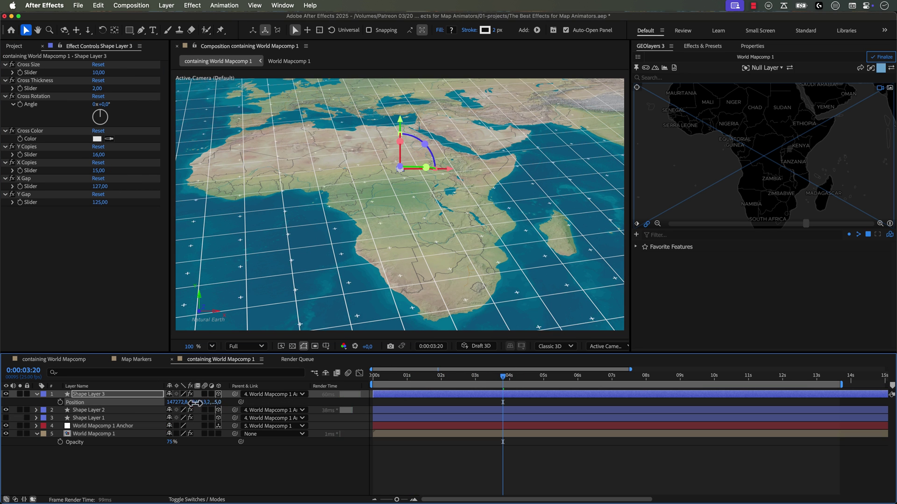
Step: Lower the opacity of the gridlines on Shape Layer 2 to 19%
{"action": "left_click", "coordinate": [89, 410]}
{"action": "key", "text": "t"}
{"action": "left_click_drag", "start_coordinate": [170, 418], "coordinate": [137, 422]}
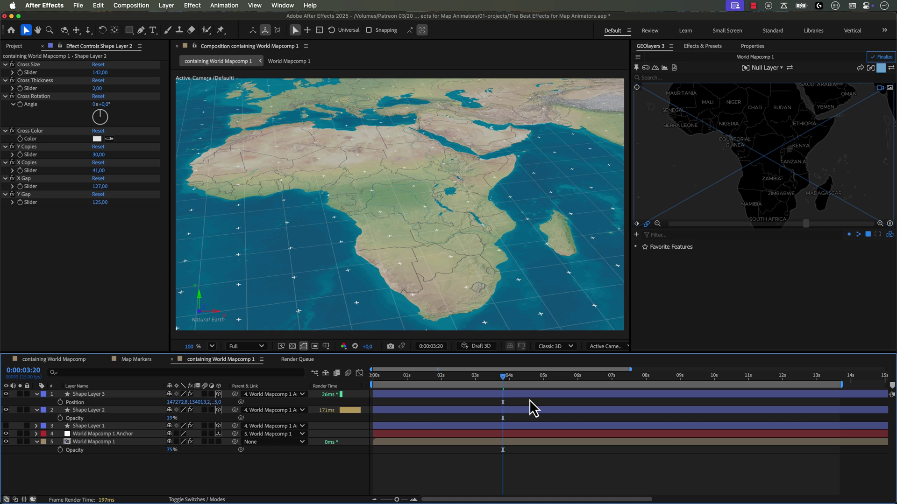